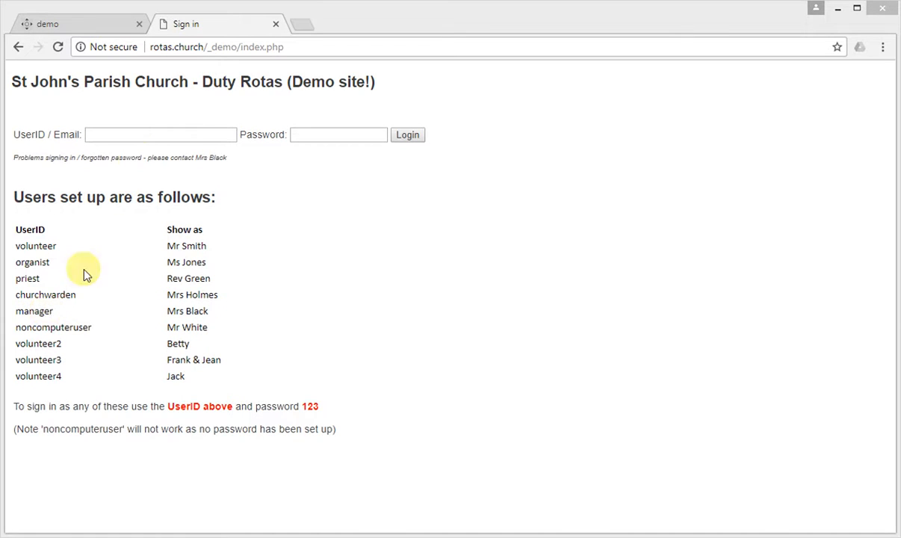
Enter 'man' in the UserID/Email field, accept the 'manager' suggestion and move to Password
click(114, 136)
text(man)
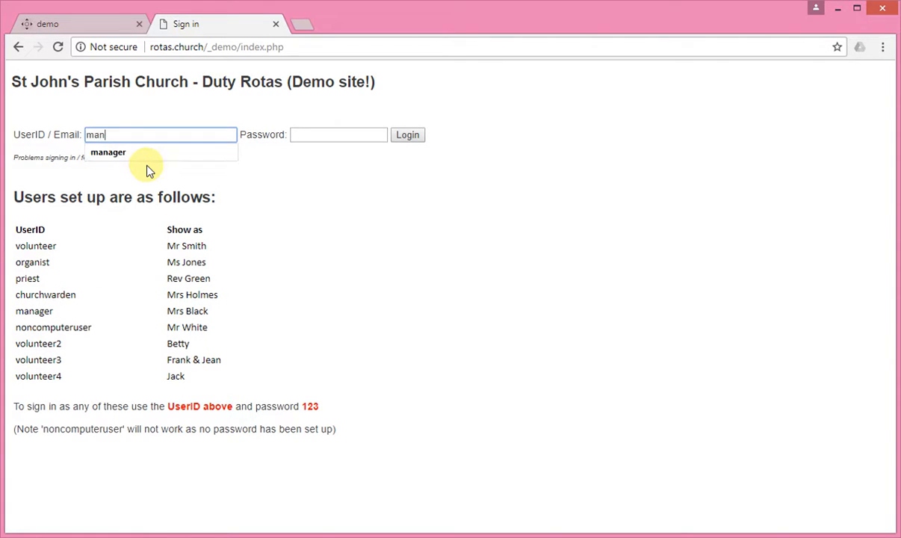
key(Down)
key(Tab)
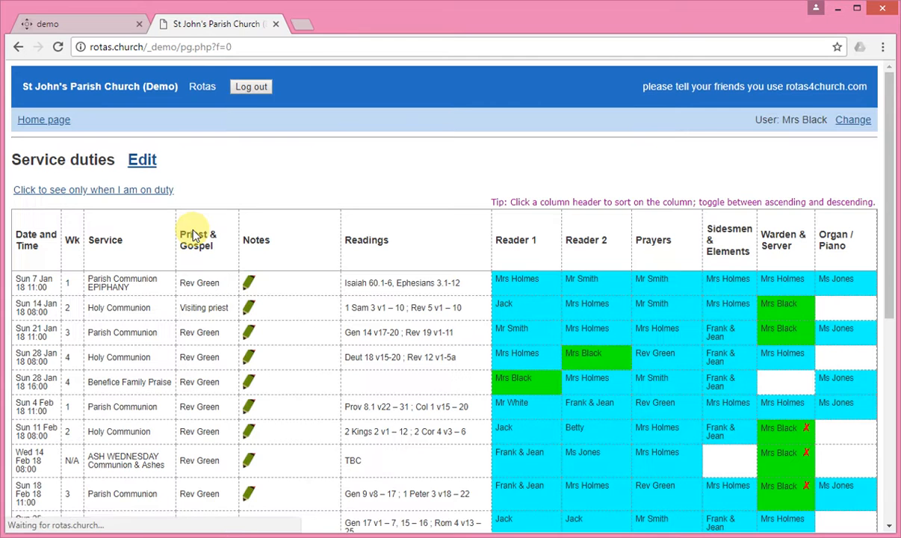
Scroll the Service duties rota to find the 1 Apr Easter Day Parish Communion row
scroll(193, 236, down, 5)
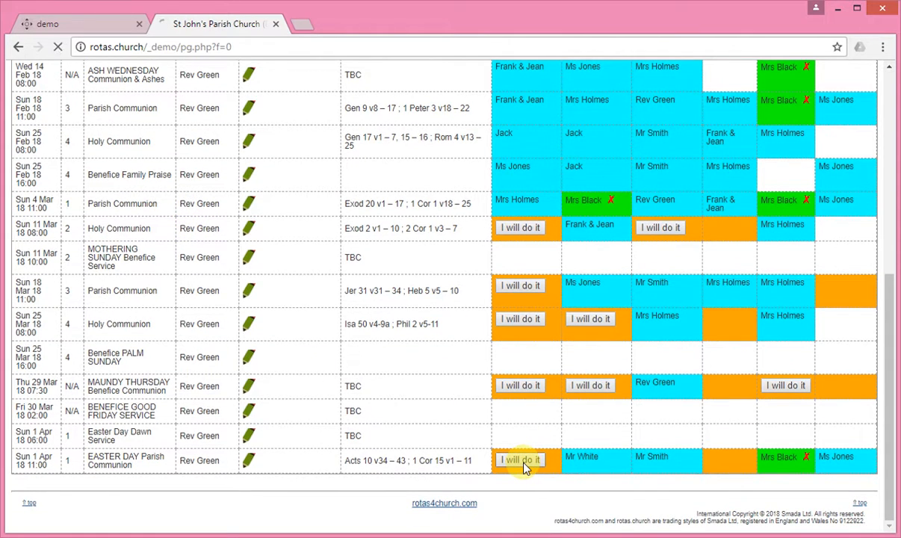
scroll(494, 435, down, 5)
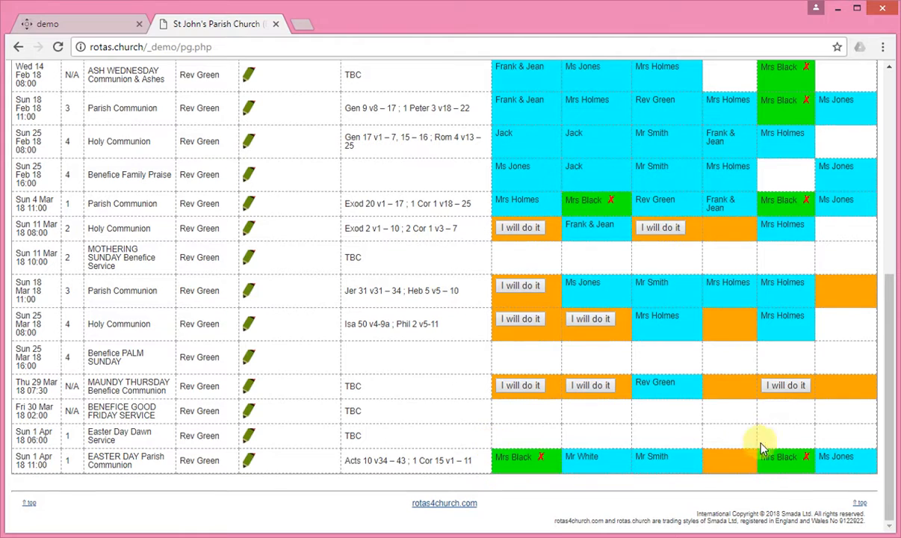
scroll(728, 415, up, 5)
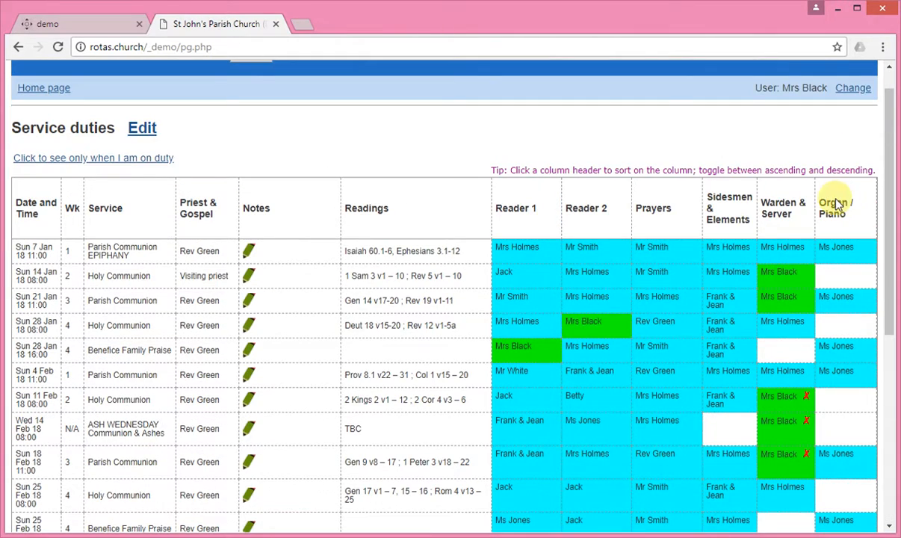
scroll(402, 302, down, 3)
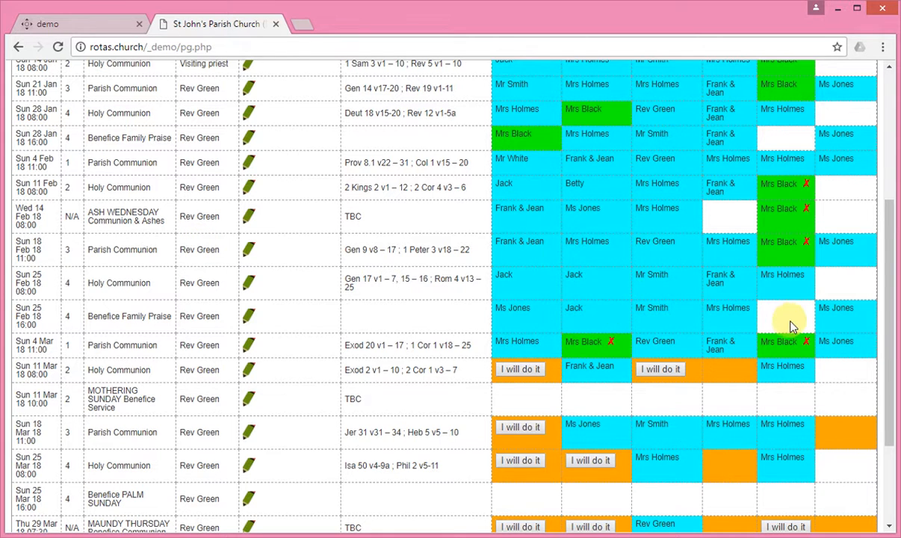
scroll(407, 346, up, 3)
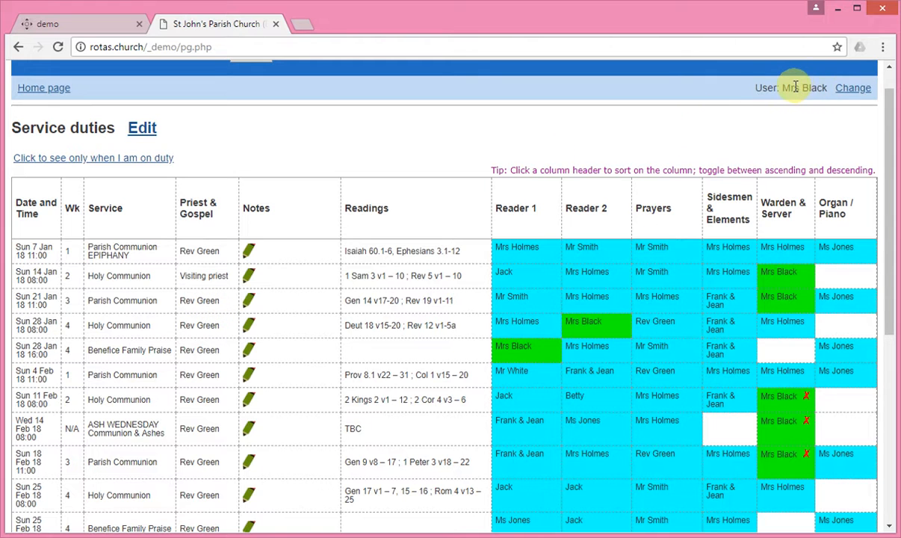
Switch the signed-in account to another user chosen from the user list
click(853, 88)
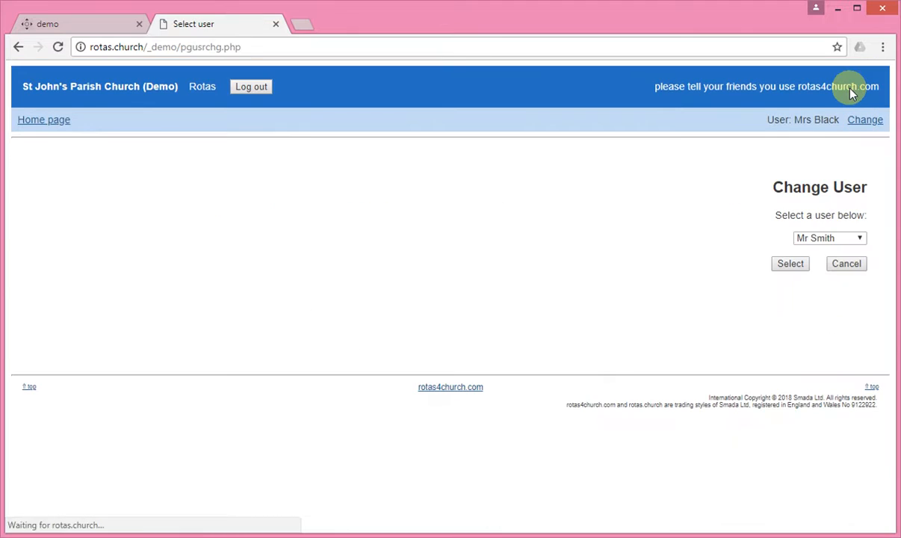
click(861, 239)
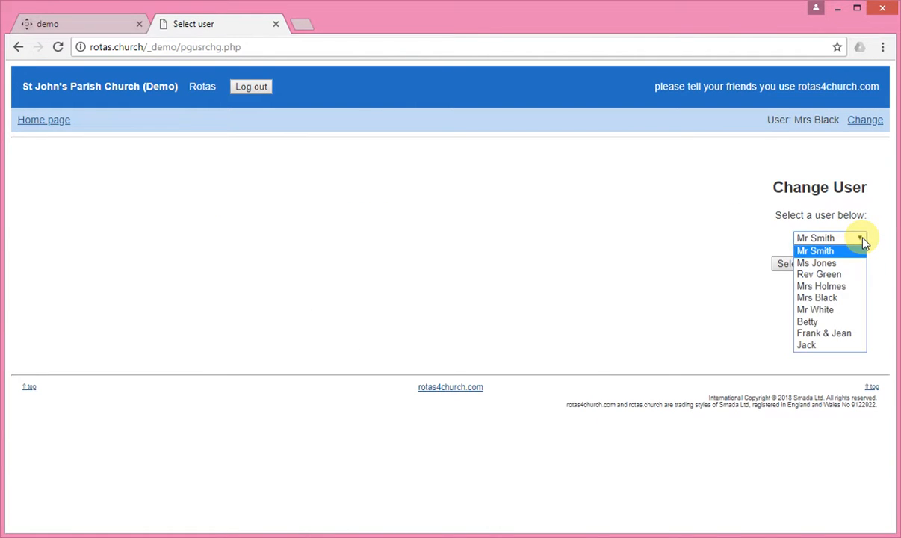
click(864, 241)
click(777, 264)
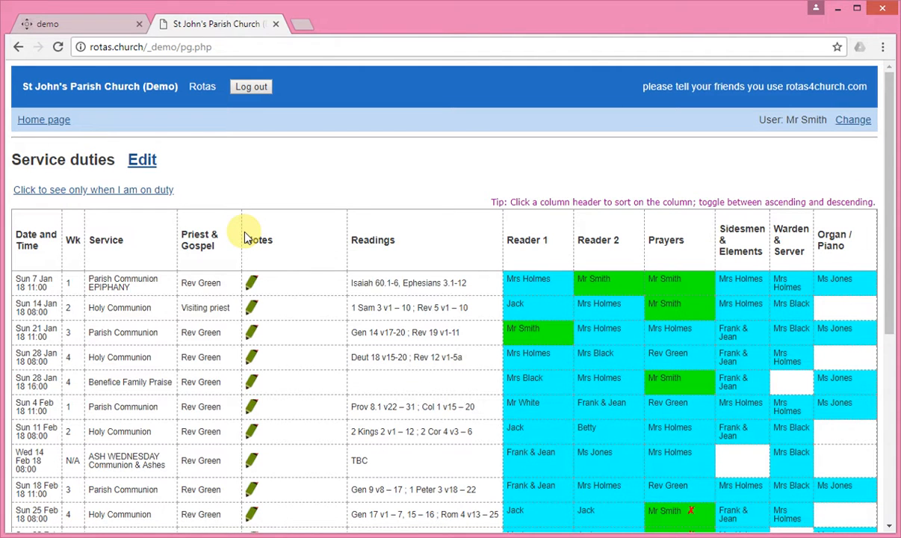
Scroll the rota to the Sun 18 Mar Parish Communion's Reader 1 slot
scroll(247, 236, down, 3)
scroll(246, 236, down, 3)
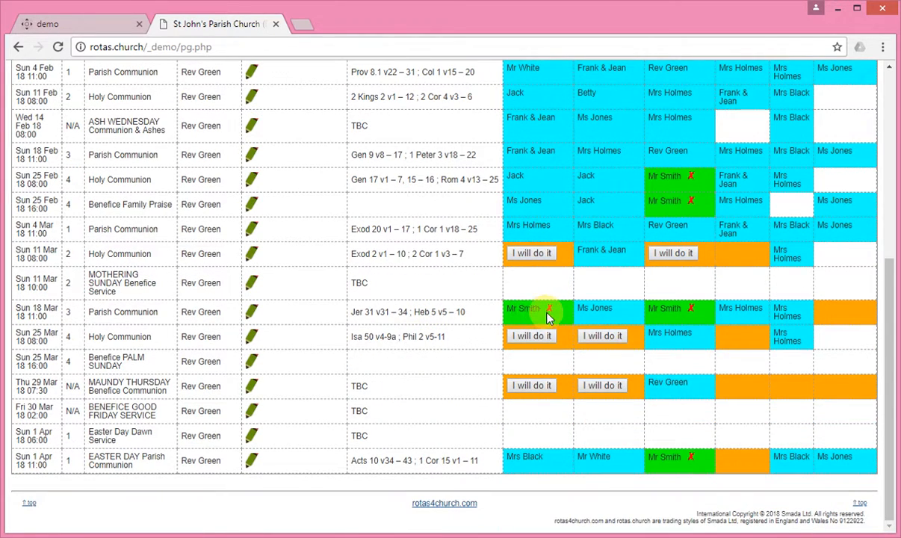
scroll(545, 314, up, 4)
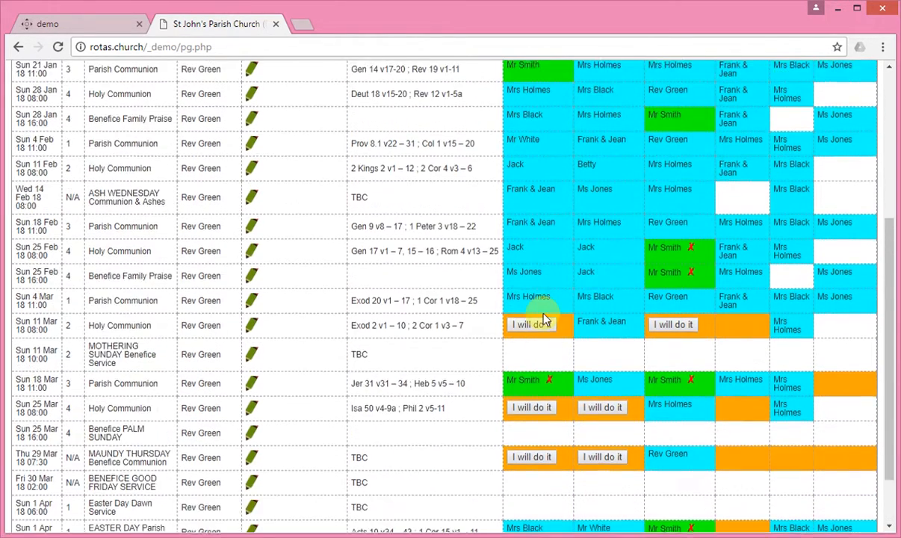
scroll(543, 319, down, 3)
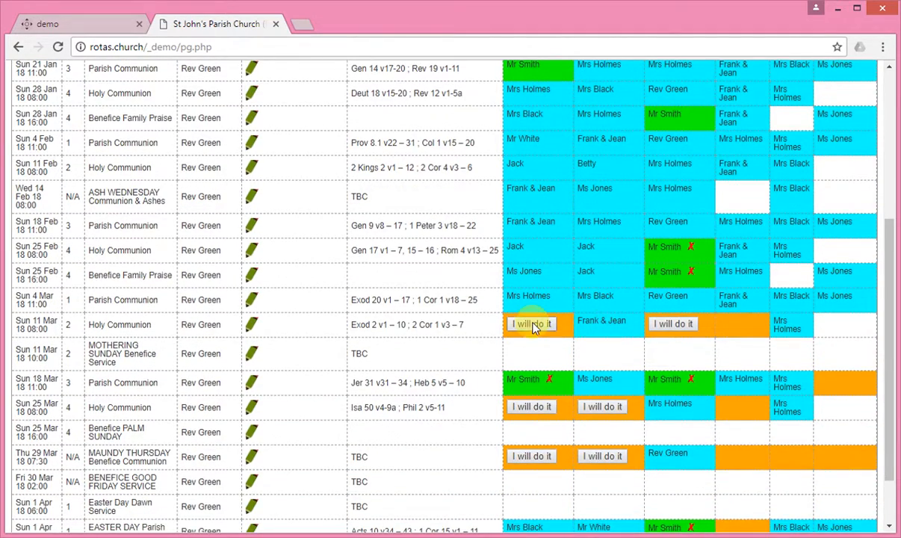
scroll(527, 322, up, 3)
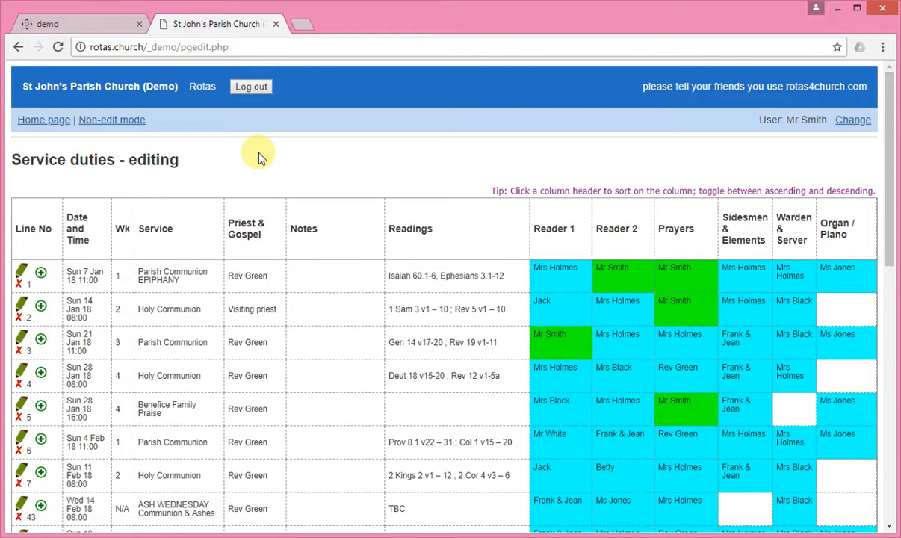
Replace line 14's Priest & Gospel name with the suggested 'Rev S…' reverend and save
scroll(221, 311, down, 4)
scroll(223, 313, down, 4)
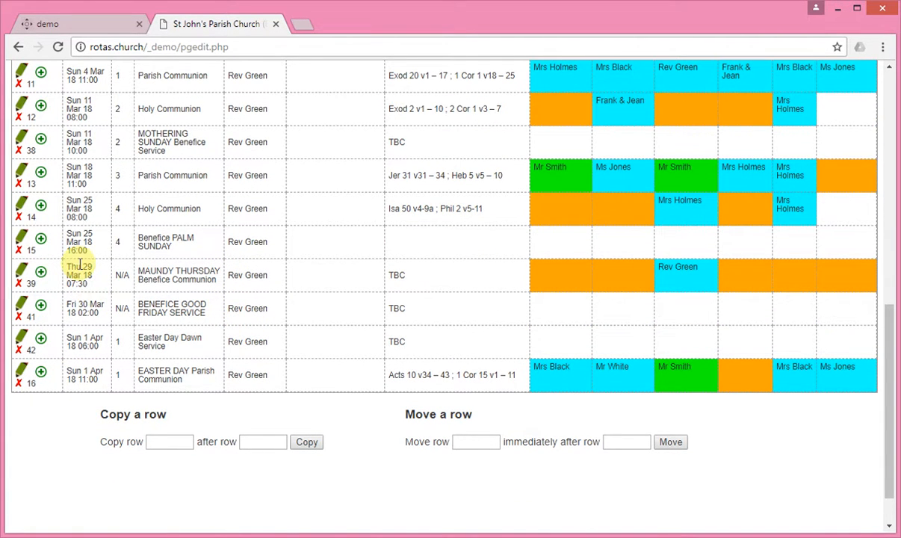
click(23, 206)
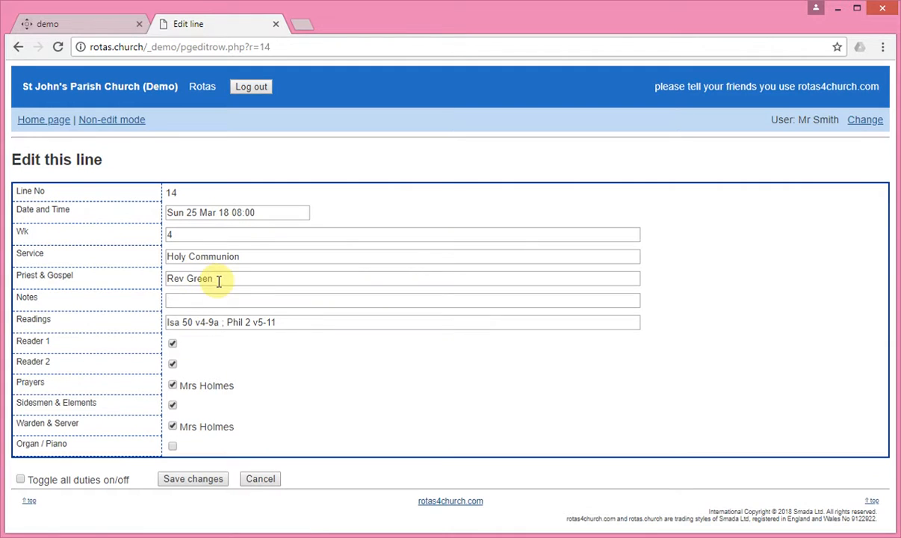
drag(218, 280, 127, 290)
text(Rev)
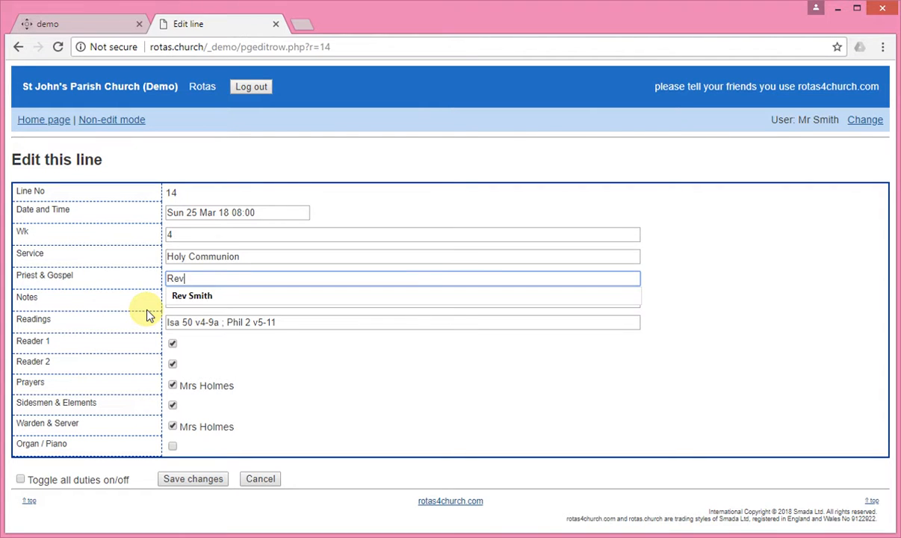
text( S)
key(Down)
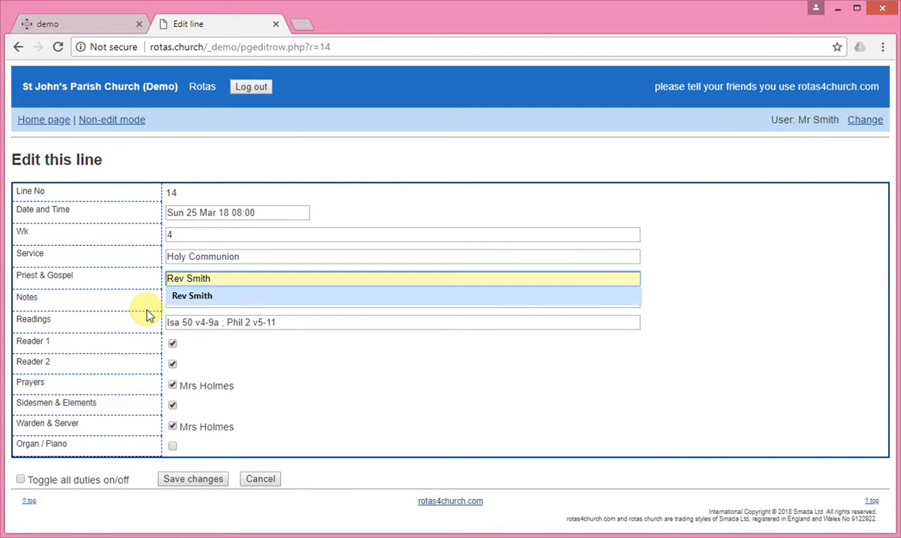
key(Return)
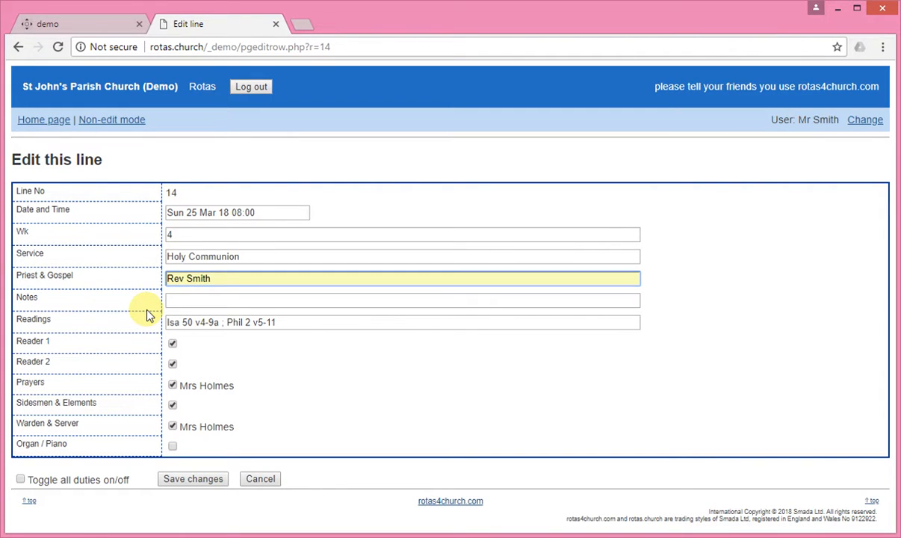
click(190, 482)
scroll(110, 351, down, 10)
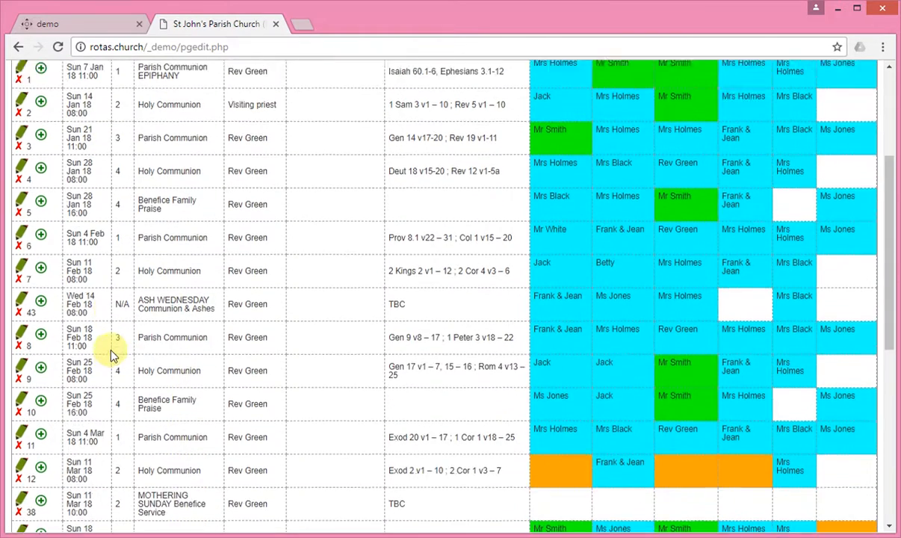
Add a new rota line below line 16 dated Sun 8 Apr 18 at 11:00
scroll(159, 411, down, 2)
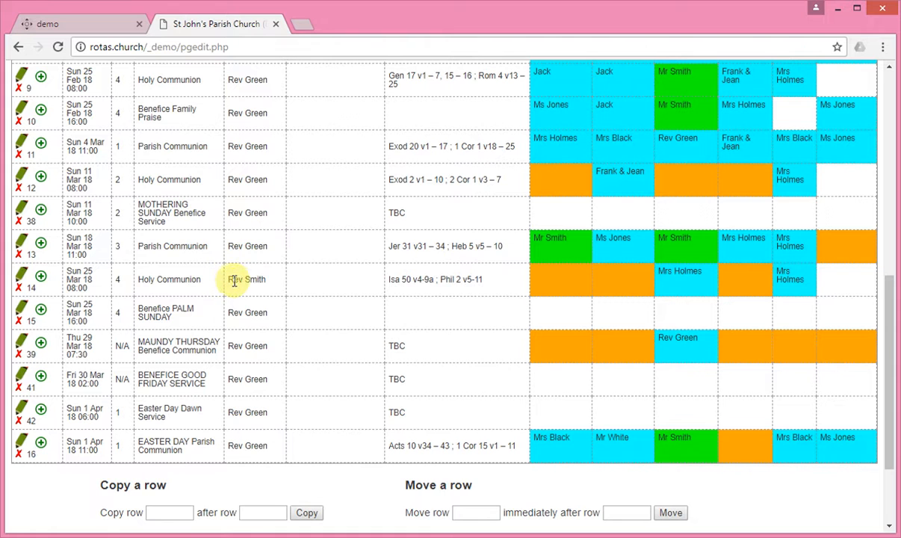
drag(231, 279, 288, 282)
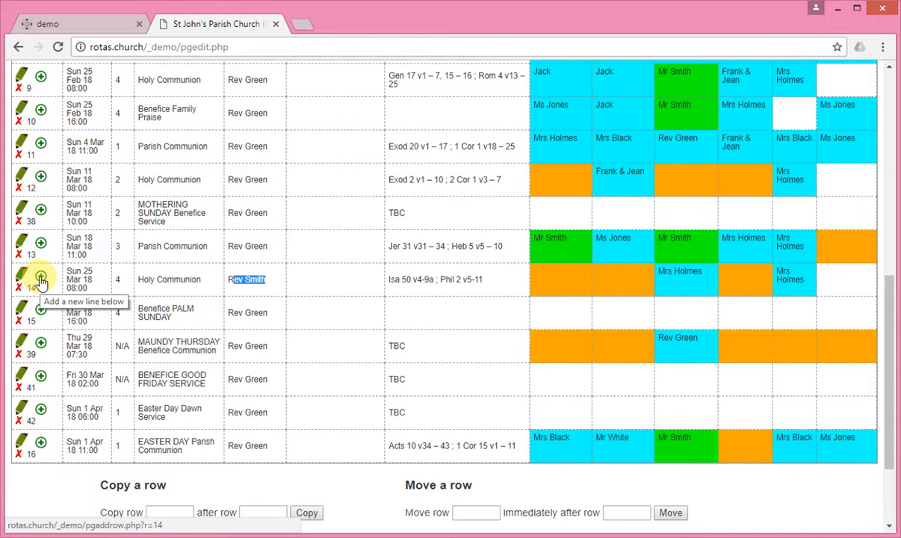
scroll(41, 299, down, 3)
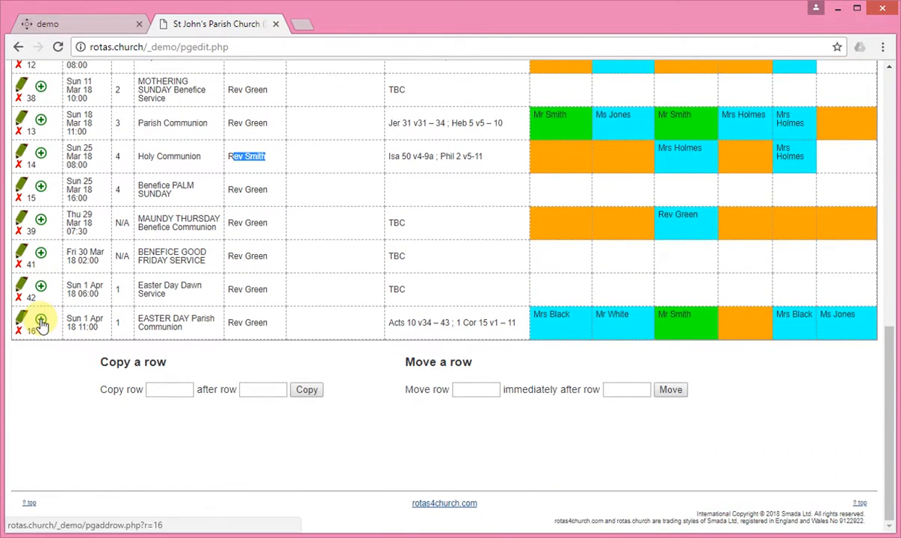
click(41, 321)
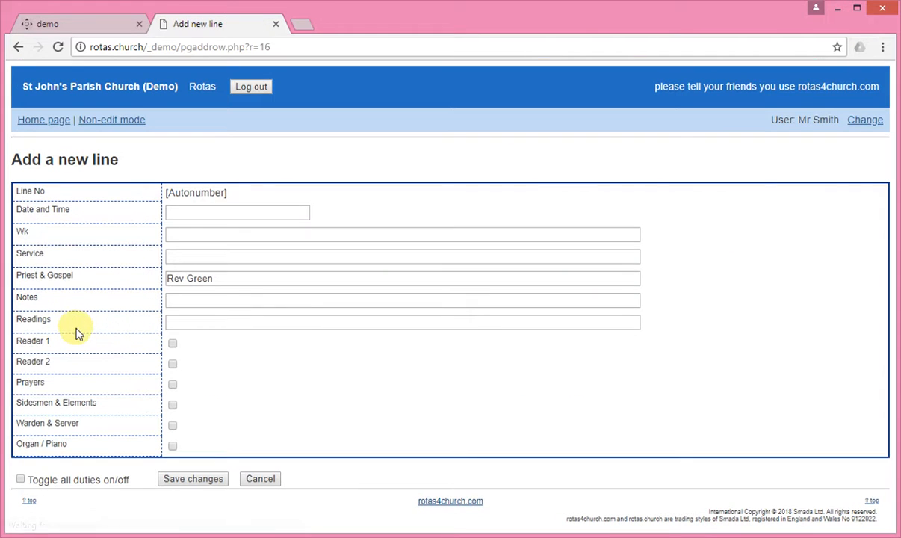
click(209, 213)
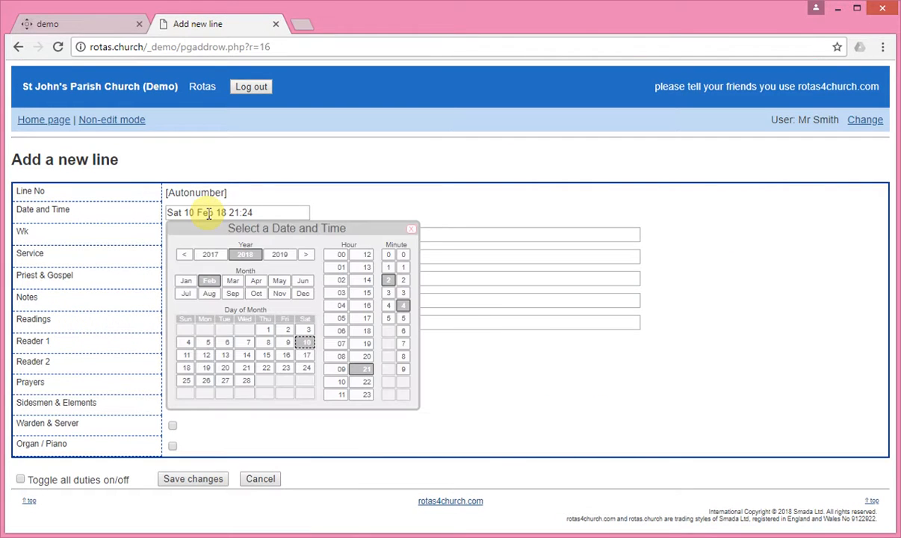
click(255, 282)
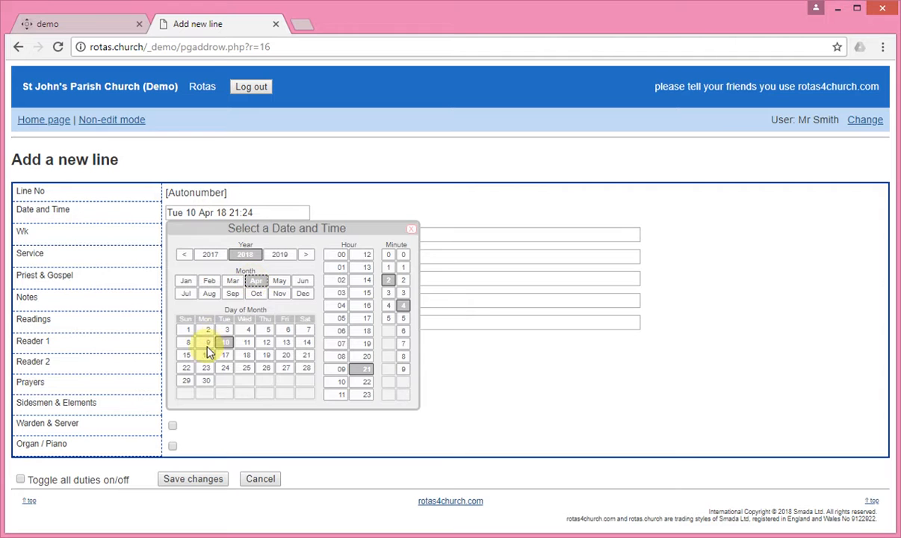
click(186, 343)
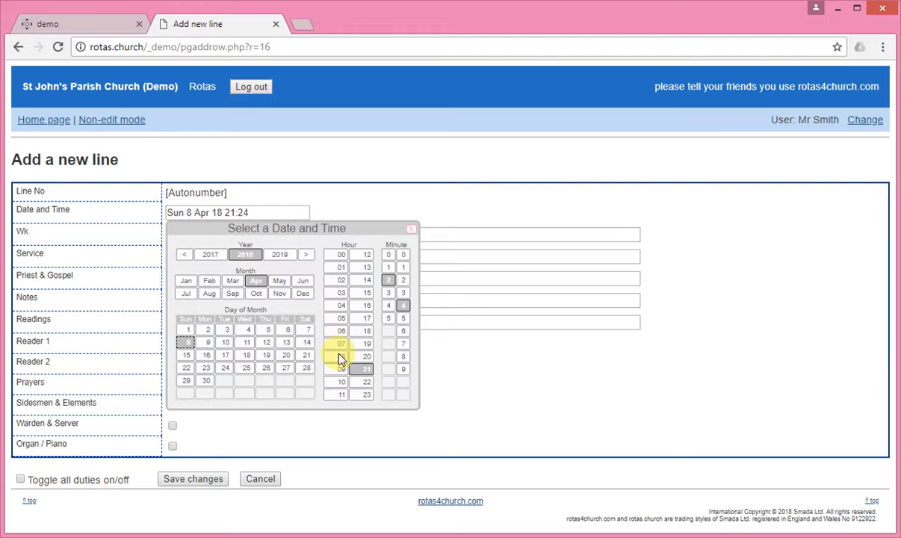
click(338, 396)
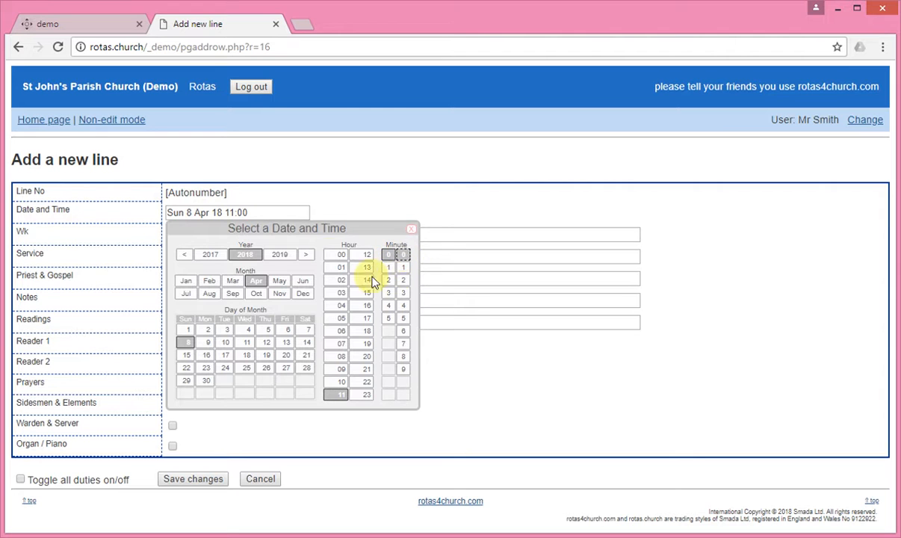
click(464, 234)
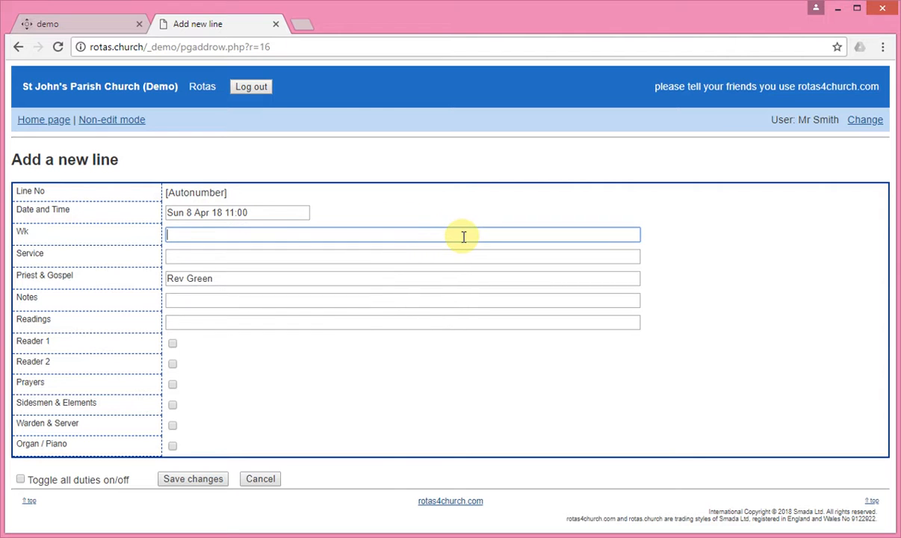
Give the new line week 2, service HC, all duties switched on, and save it
click(195, 234)
text(4)
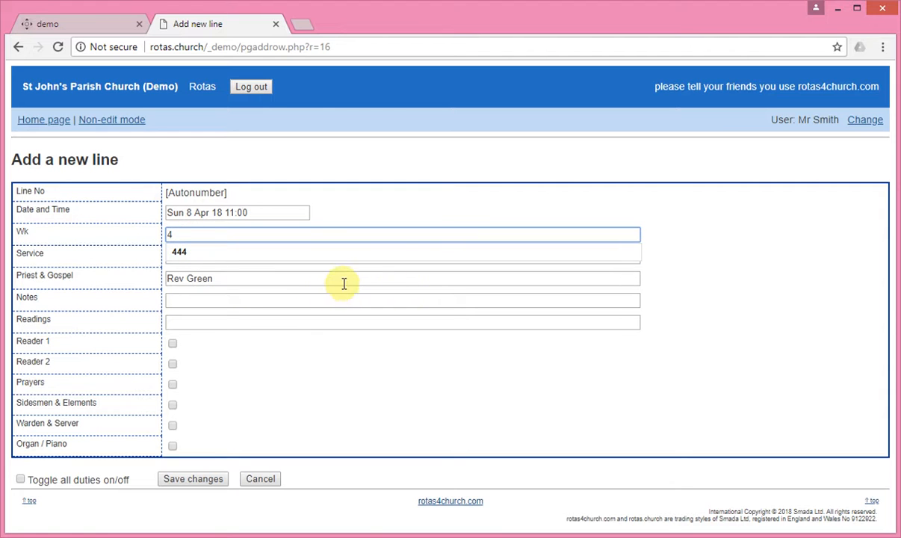
key(BackSpace)
text(2)
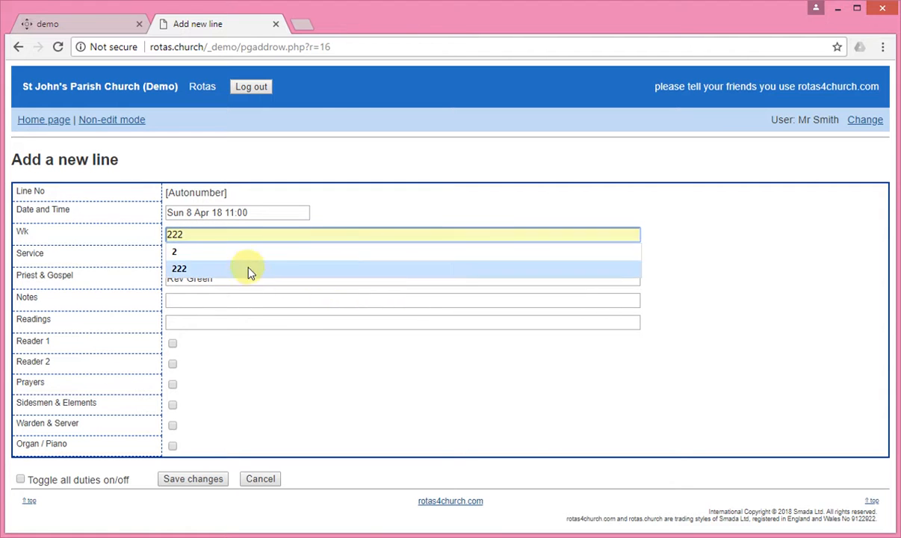
click(239, 254)
click(215, 256)
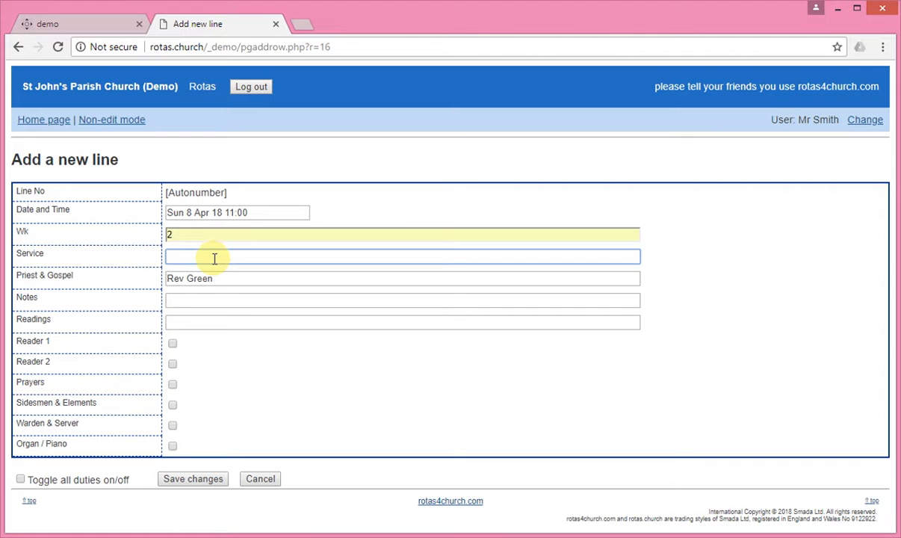
text(HC)
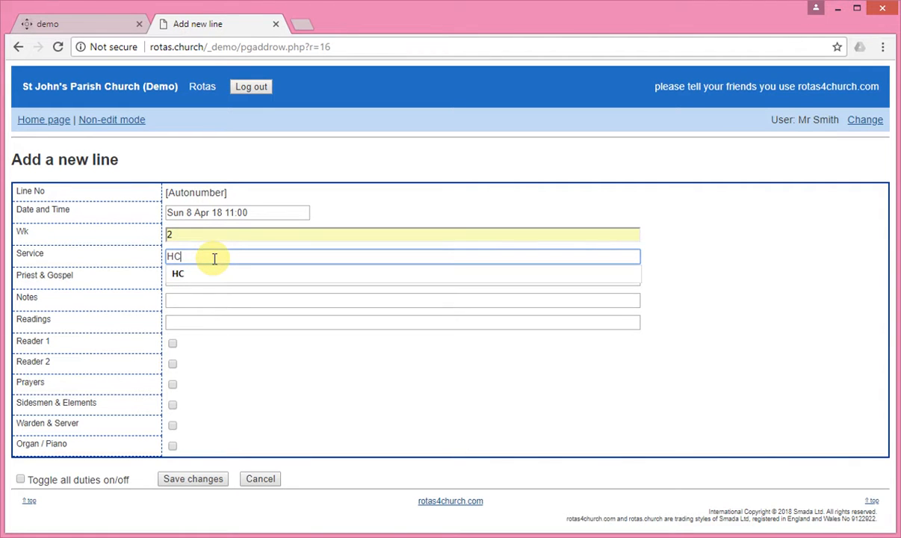
click(215, 274)
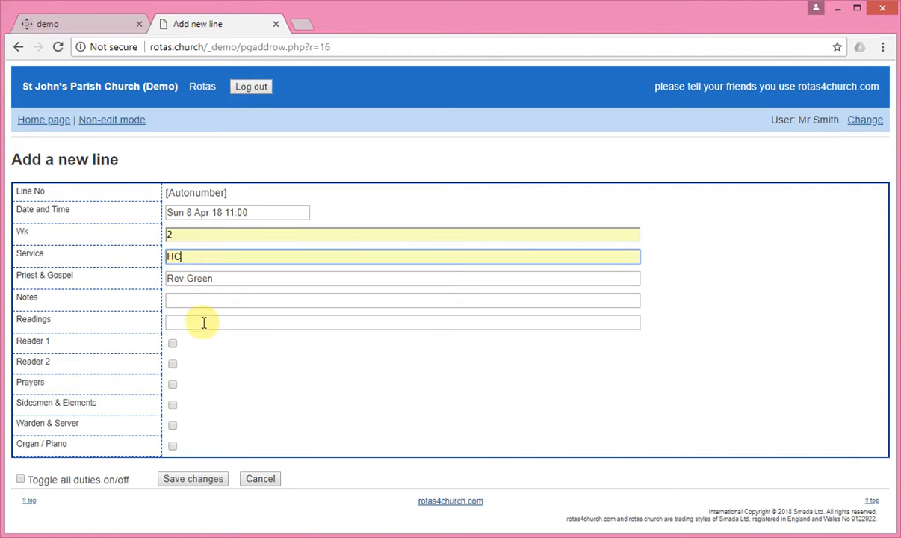
click(173, 343)
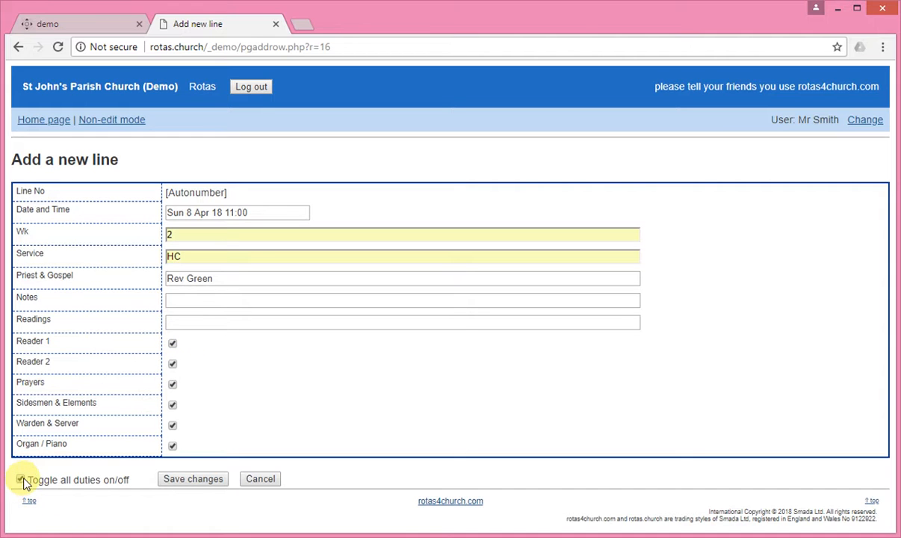
click(173, 343)
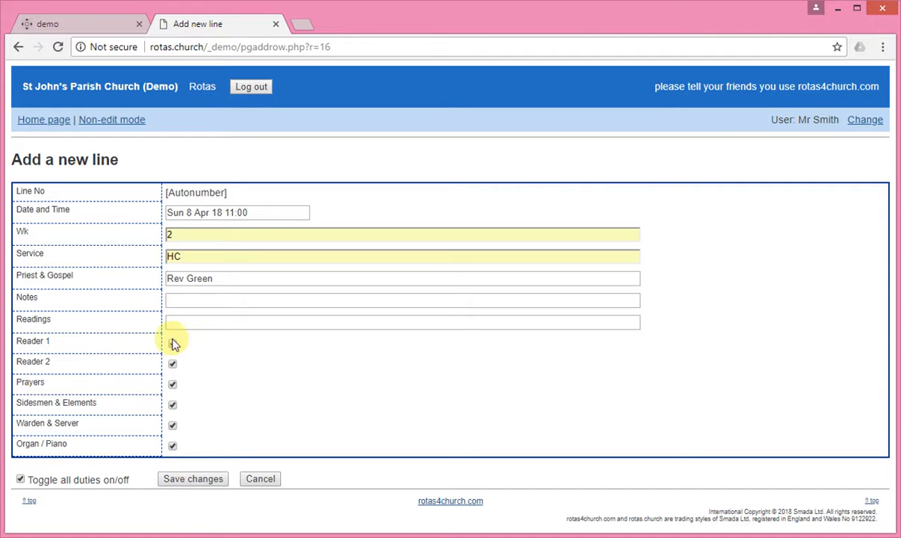
click(181, 322)
click(199, 482)
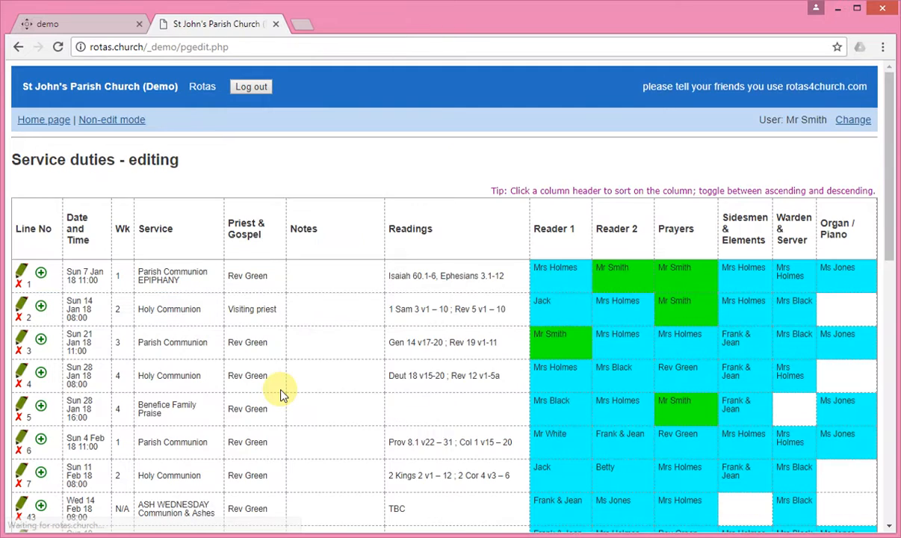
Copy row 13 to follow row 44 using the Copy a row fields (13, 44)
scroll(270, 388, down, 10)
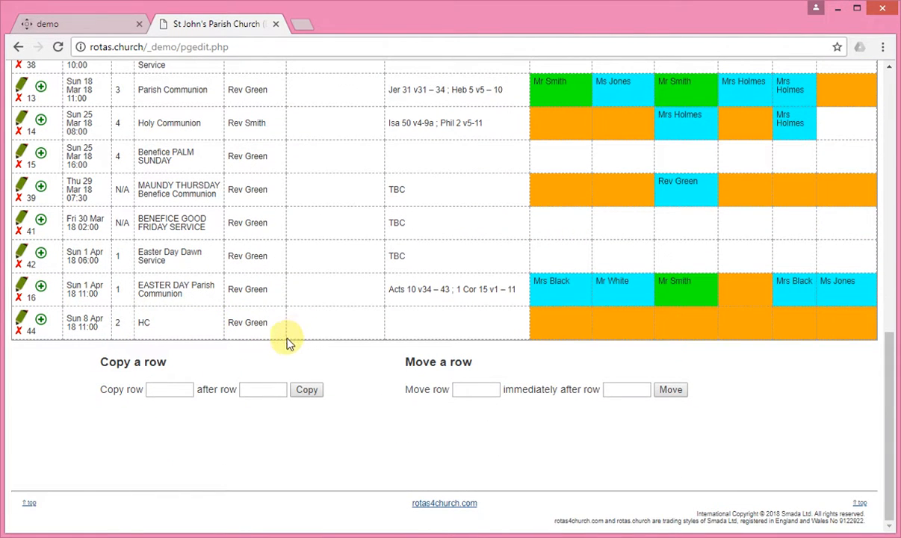
scroll(290, 350, up, 1)
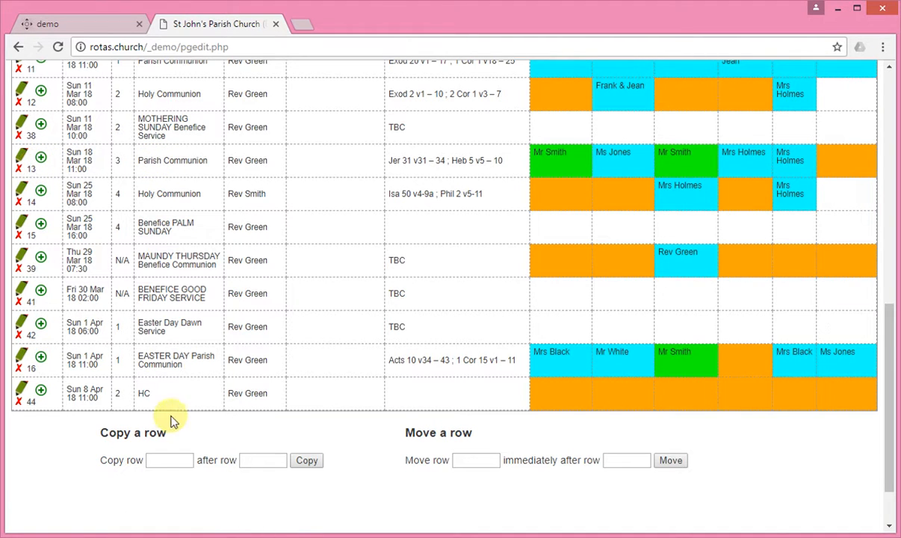
text(13)
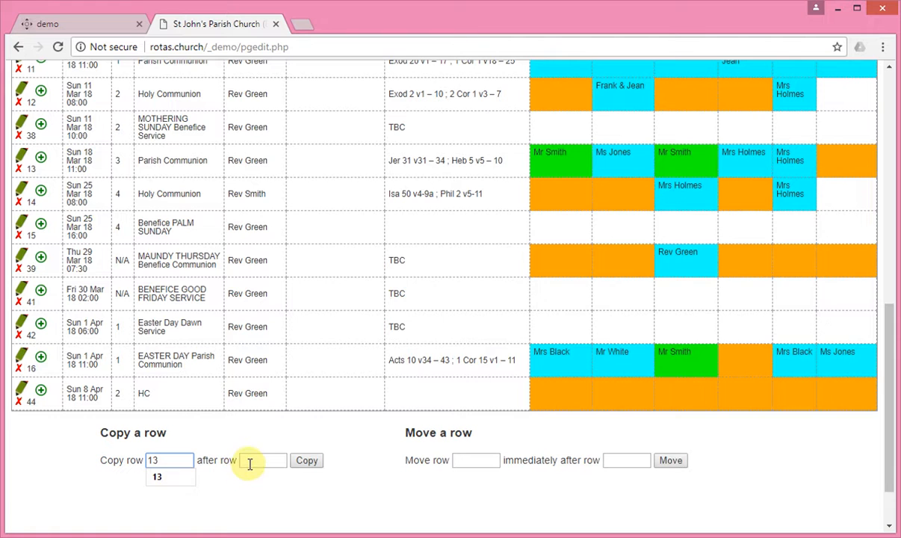
text(44)
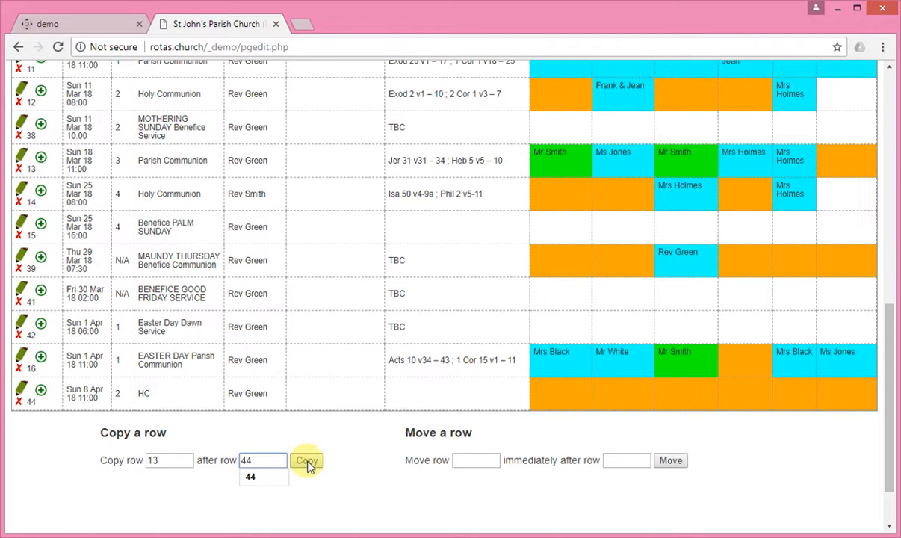
scroll(195, 244, down, 10)
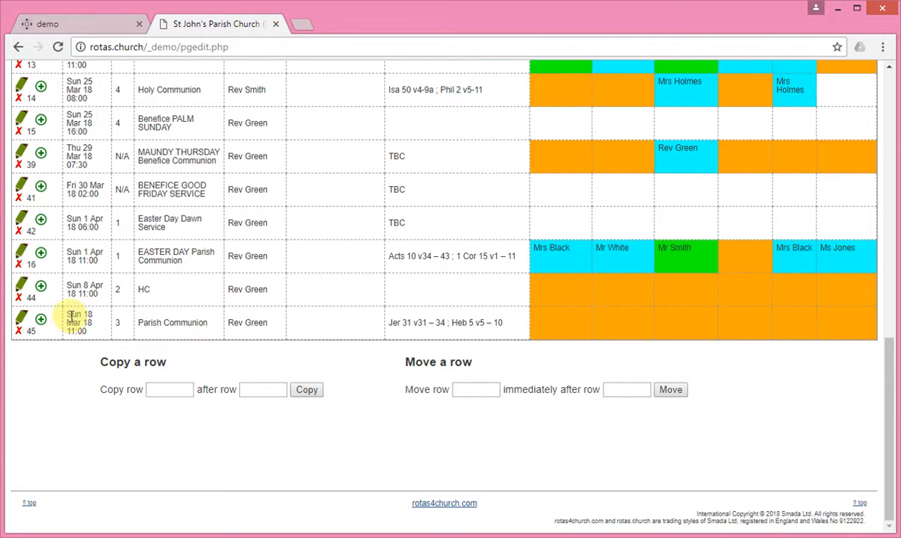
Change line 45's date to 15 April in the date chooser and save the line
click(21, 320)
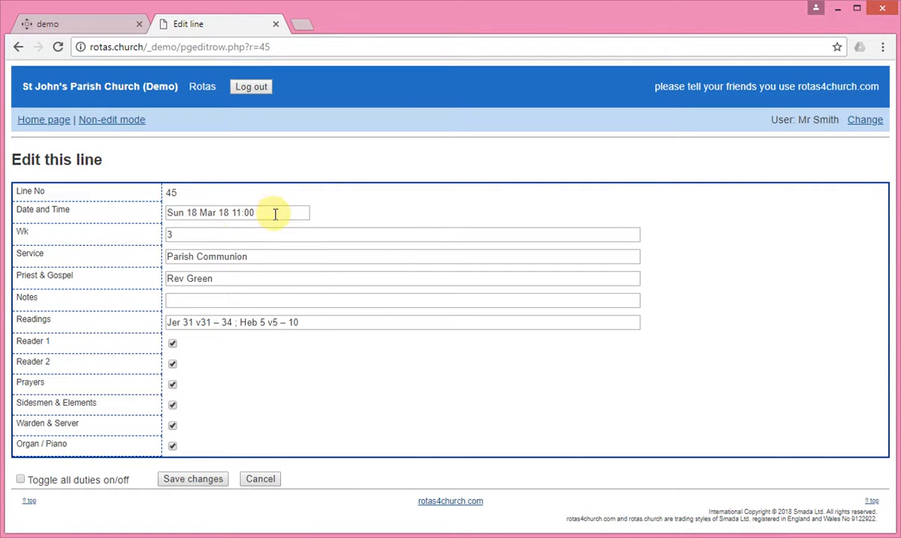
click(273, 212)
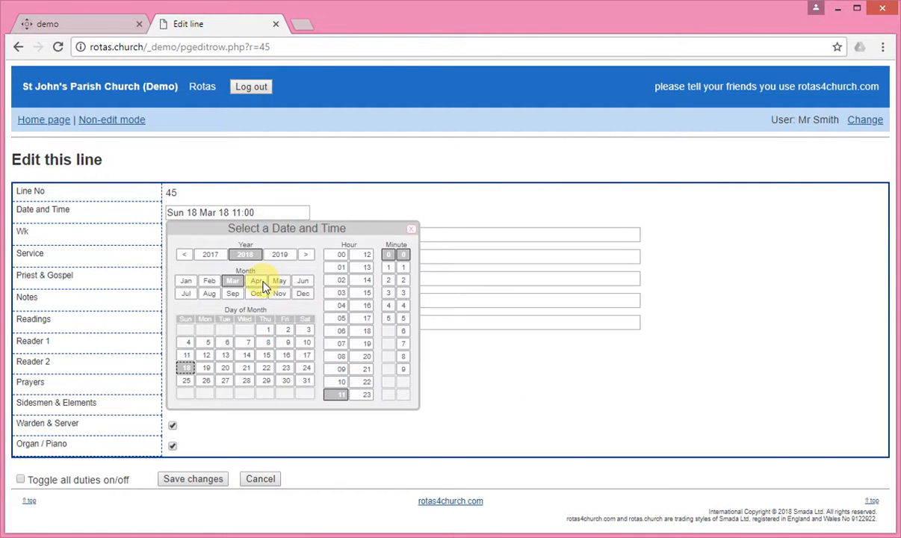
click(257, 281)
click(186, 355)
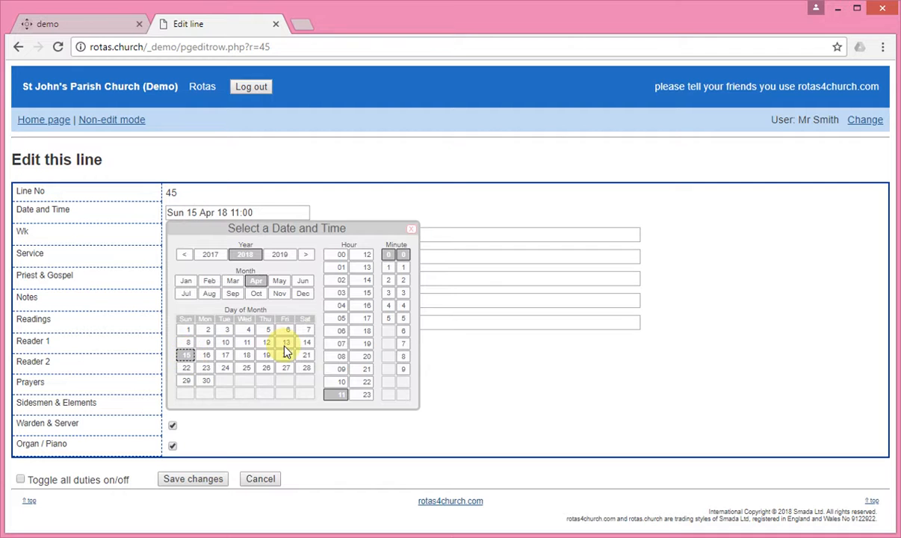
click(343, 211)
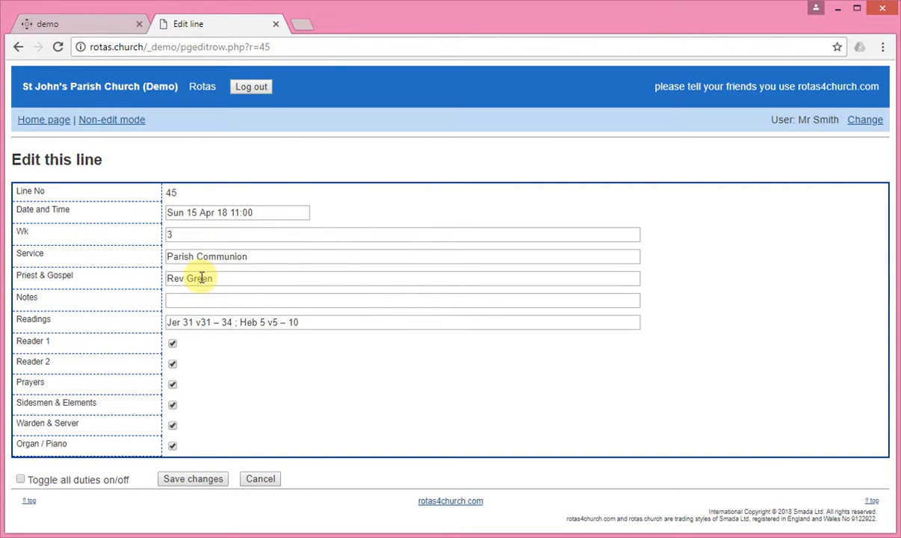
click(312, 321)
drag(312, 321, 157, 315)
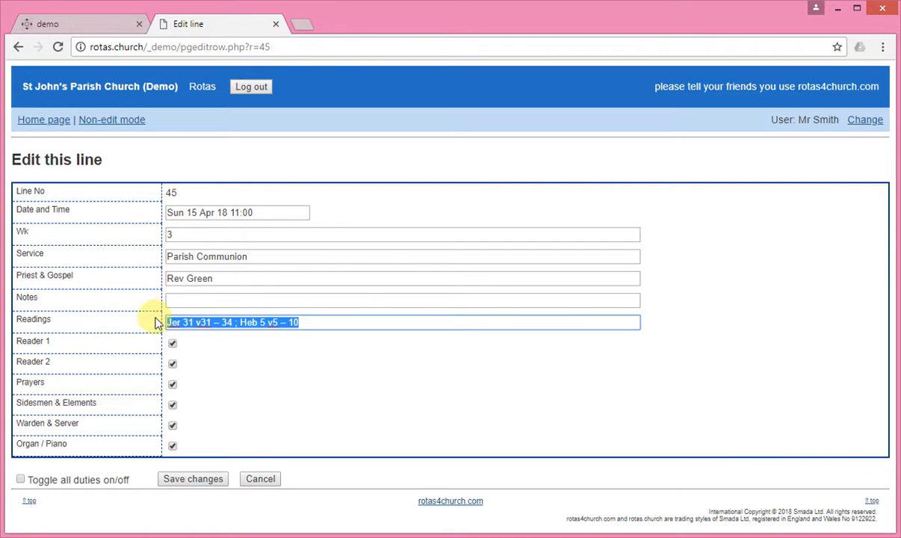
click(188, 482)
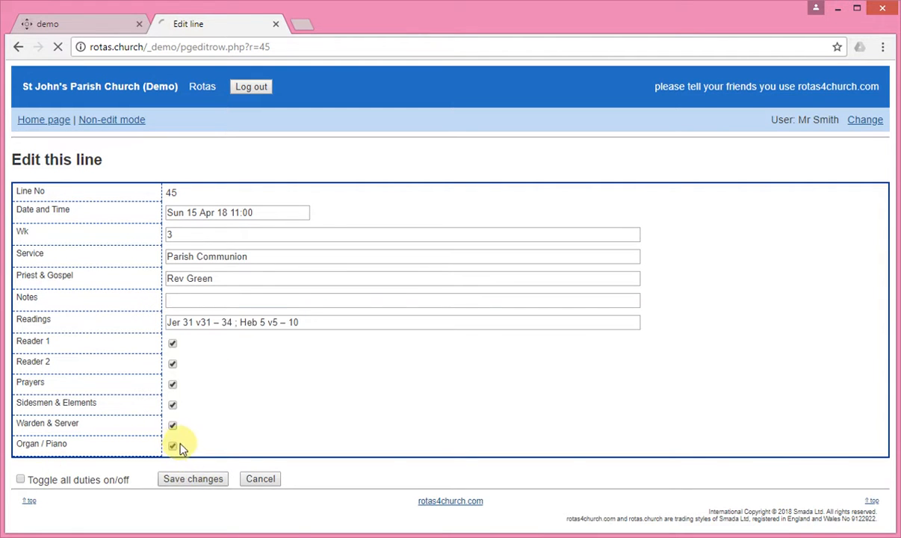
scroll(228, 383, down, 4)
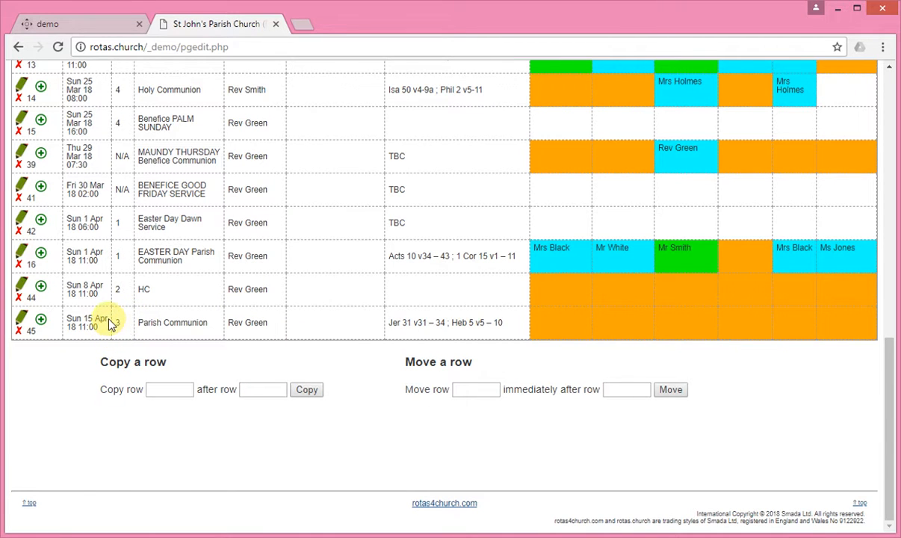
click(19, 296)
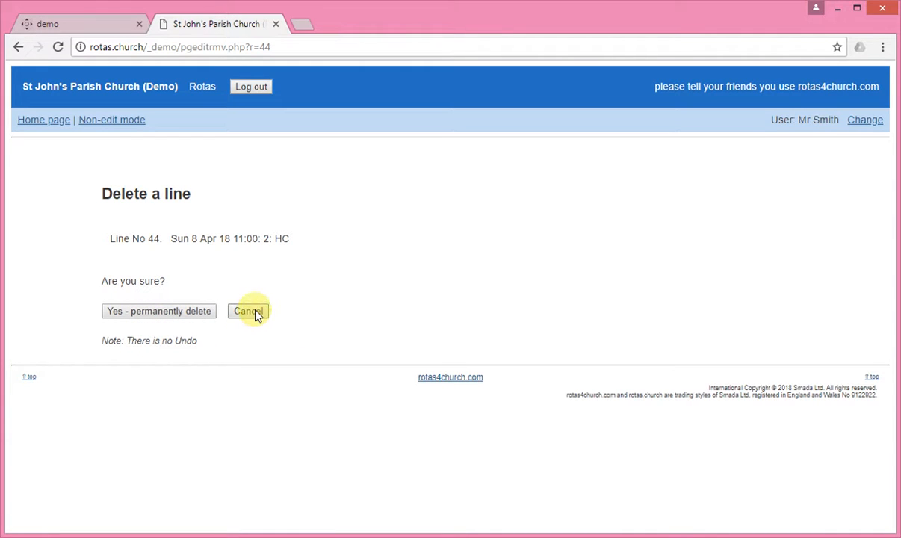
click(252, 312)
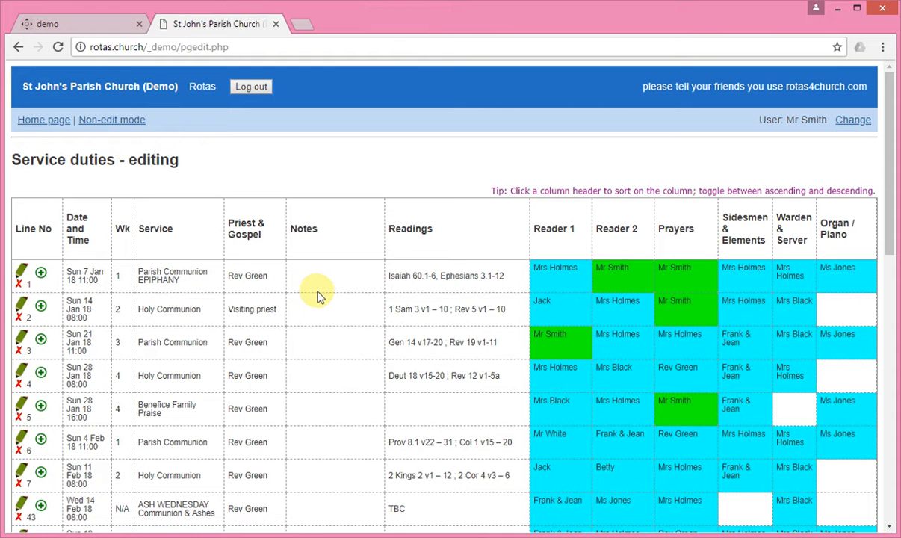
scroll(315, 294, down, 10)
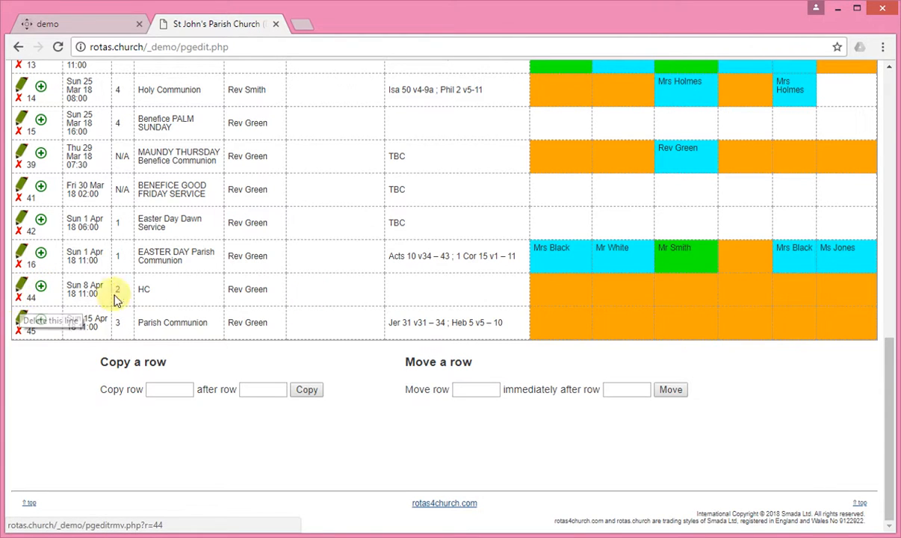
scroll(604, 253, up, 7)
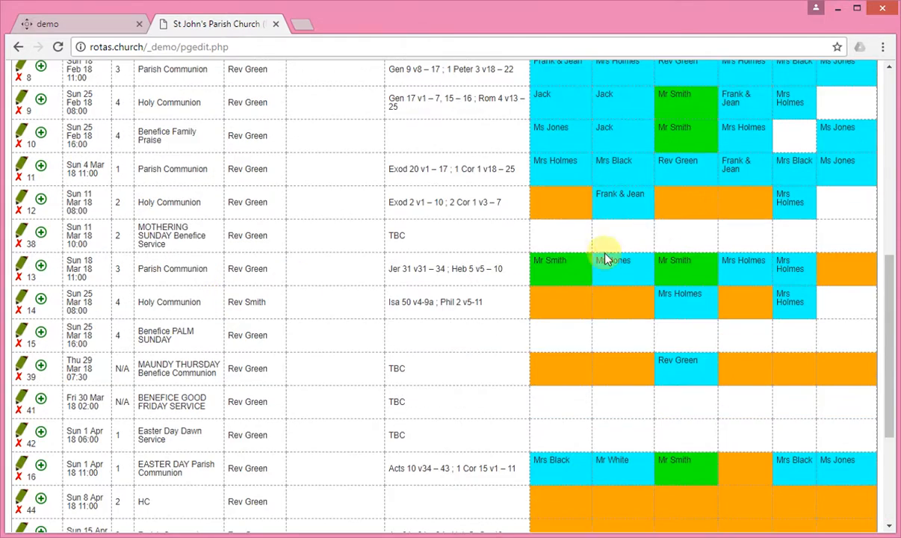
scroll(602, 249, up, 2)
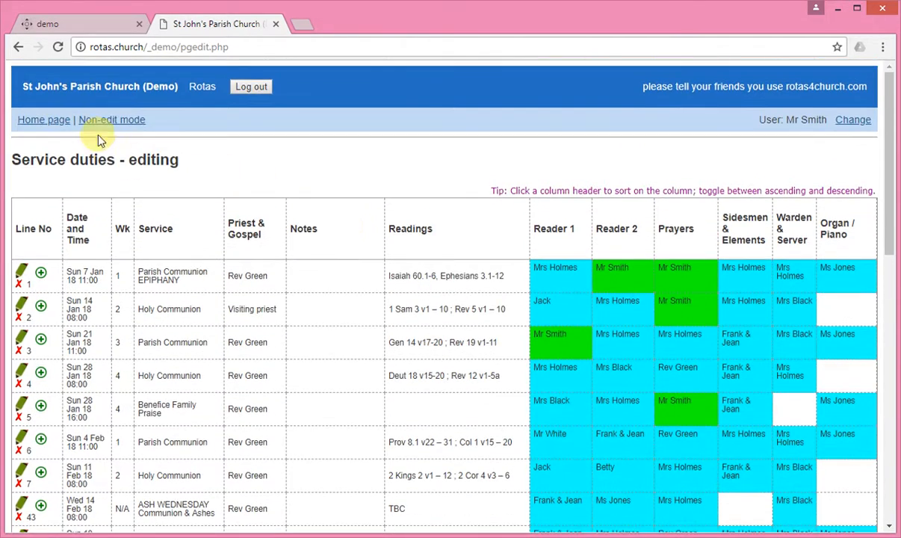
Leave edit view and open the Flowers and Cleaning rota
click(142, 123)
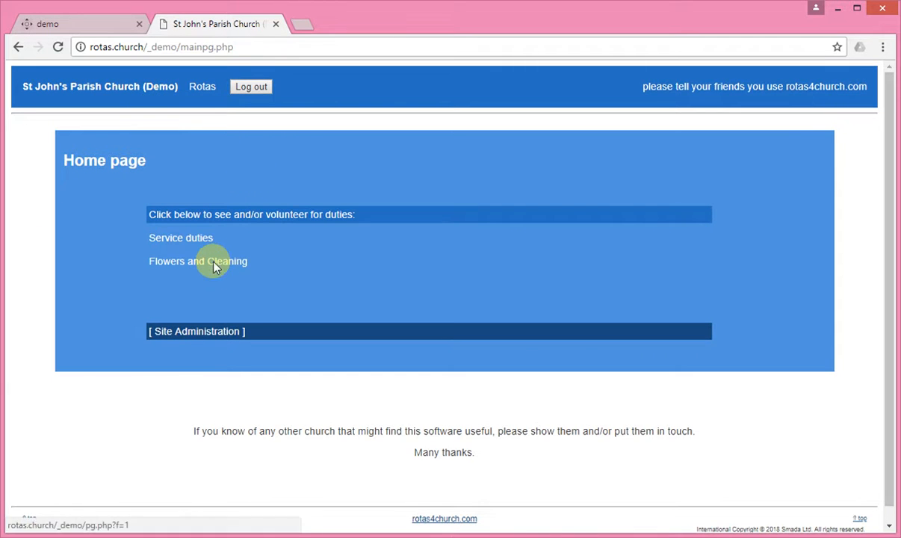
click(213, 267)
scroll(272, 258, down, 3)
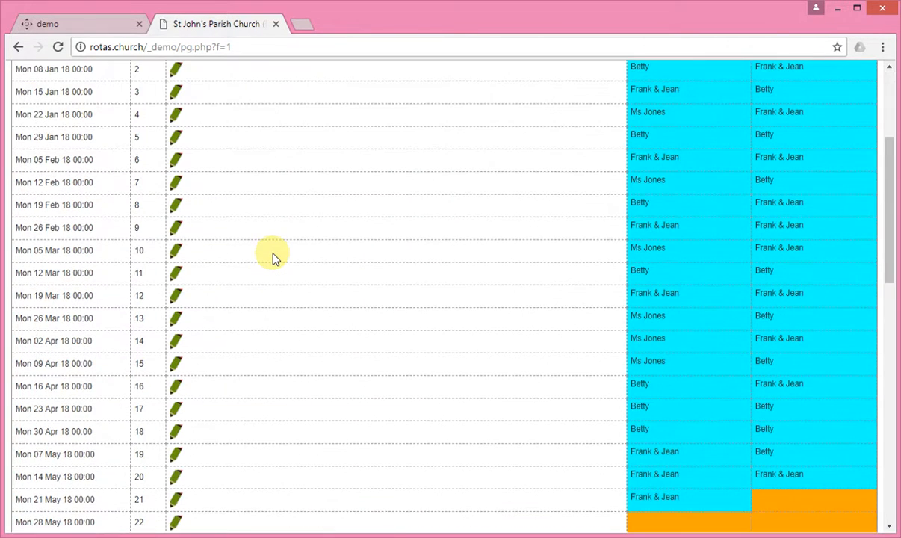
scroll(272, 258, down, 6)
scroll(271, 255, up, 5)
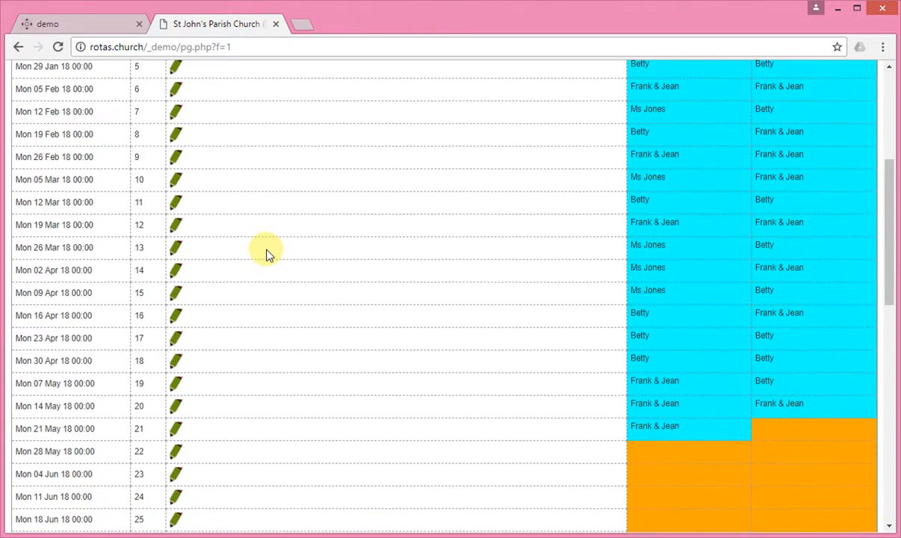
scroll(265, 251, up, 5)
Scroll through the Flowers and Cleaning duties, then return to the Home page
scroll(385, 199, down, 3)
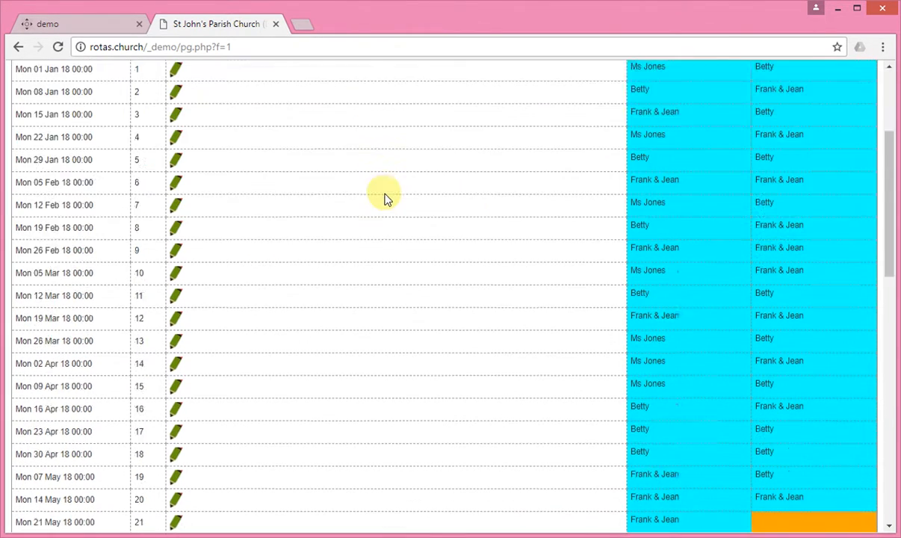
scroll(385, 198, down, 5)
scroll(748, 238, down, 2)
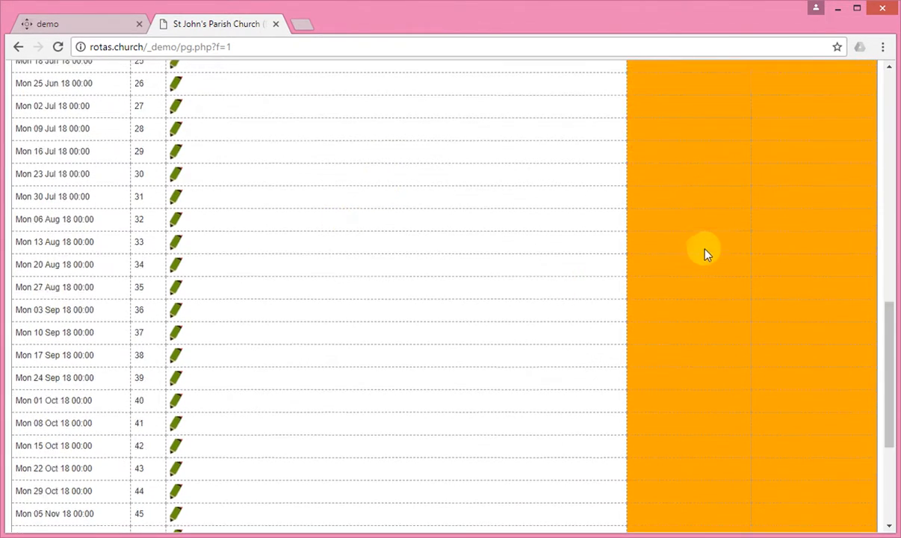
scroll(704, 251, down, 4)
scroll(509, 257, up, 10)
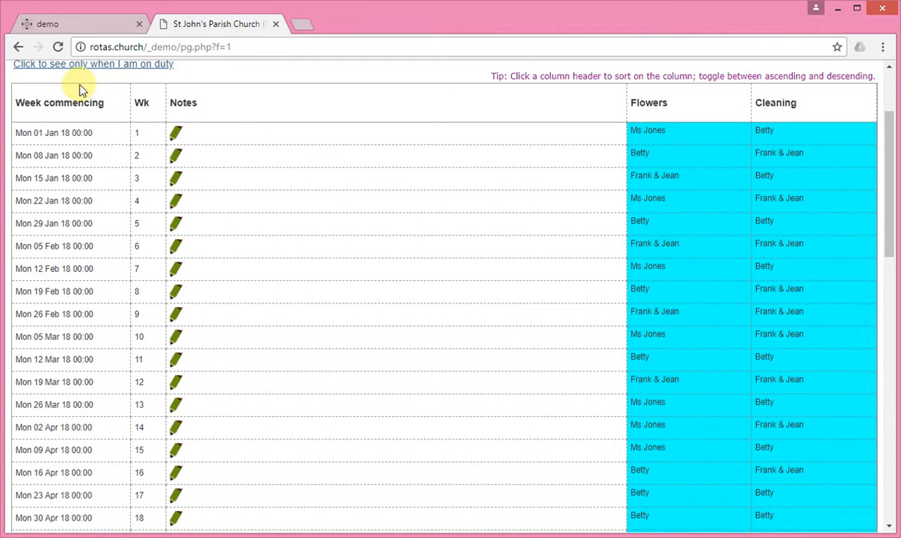
scroll(82, 89, up, 2)
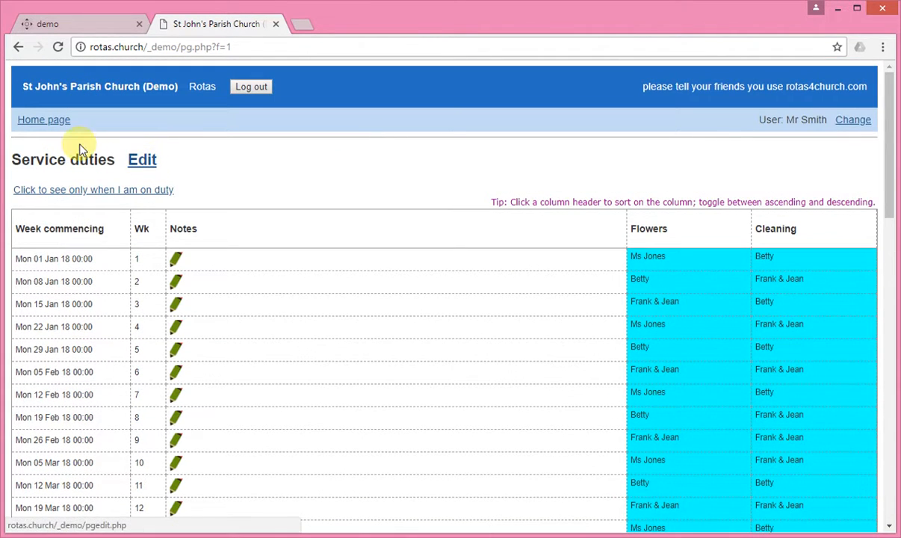
click(63, 121)
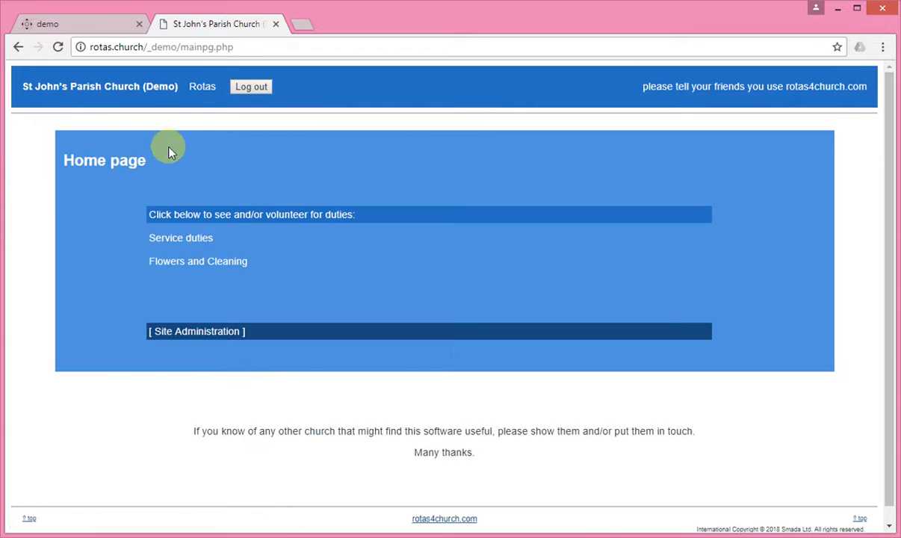
Open Site Administration and check the Logins list and its month choices, keeping 201802
click(190, 341)
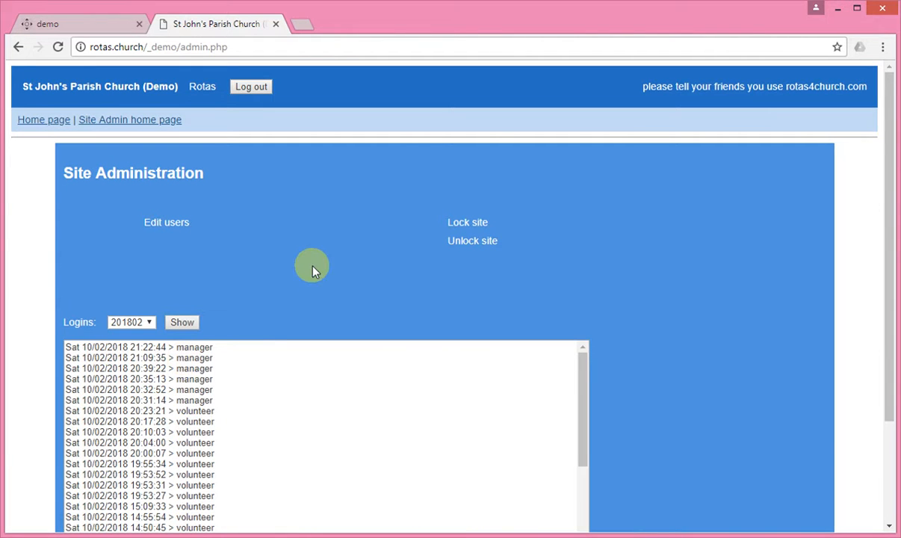
scroll(236, 359, down, 3)
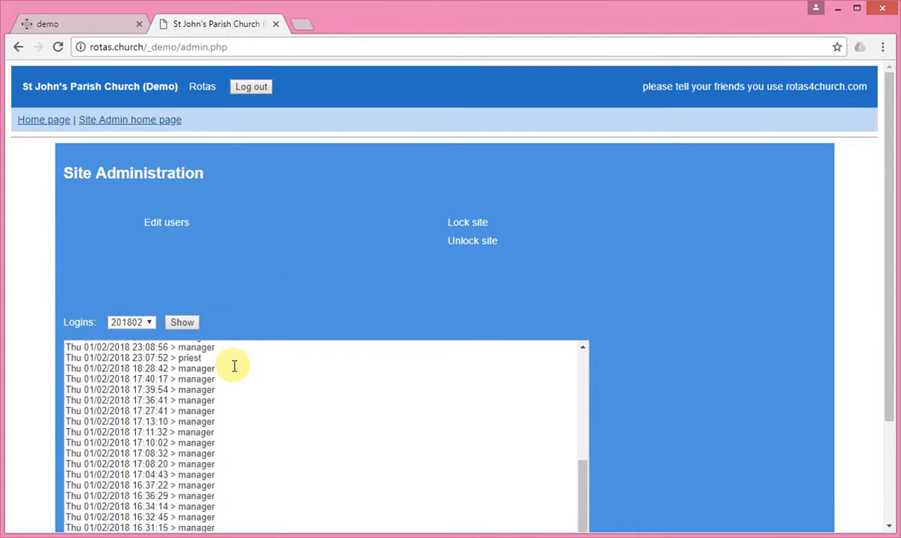
scroll(234, 365, up, 3)
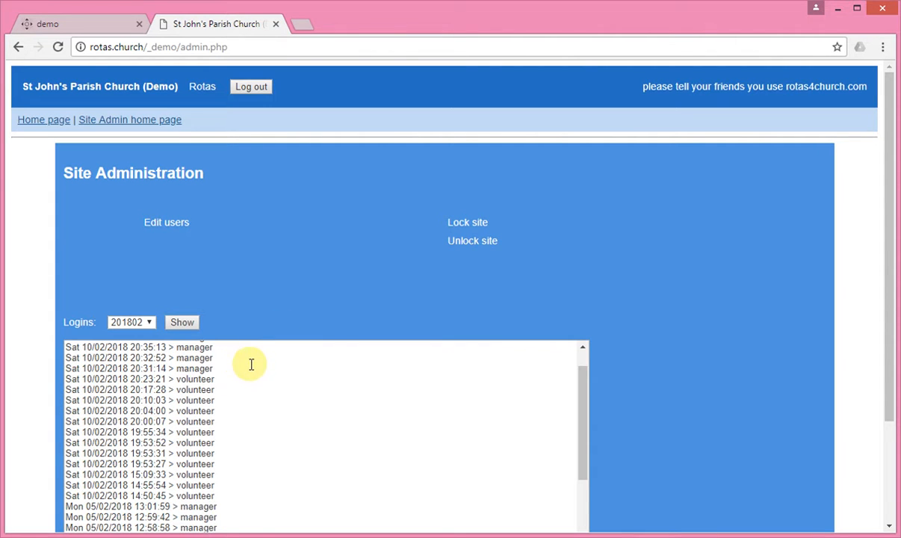
click(149, 324)
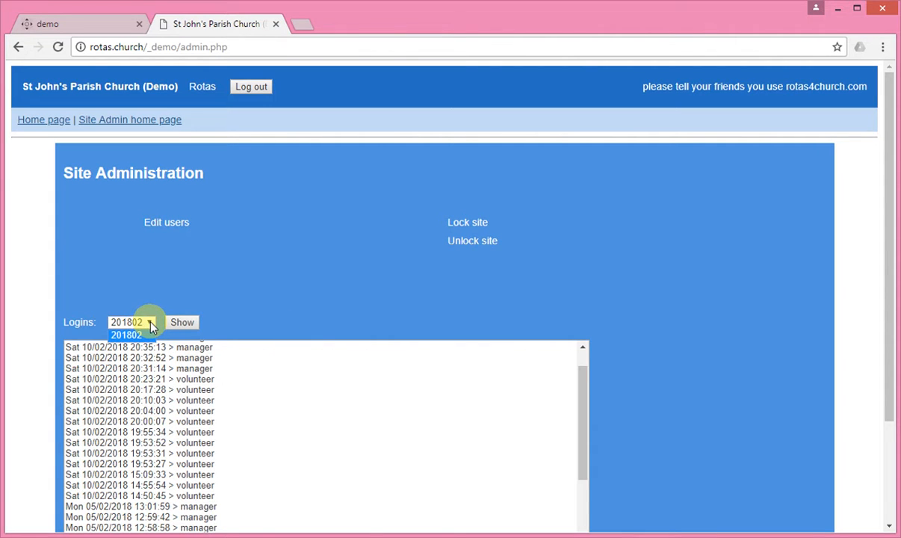
click(151, 325)
Open the users database in Edit Database view
click(150, 322)
click(471, 223)
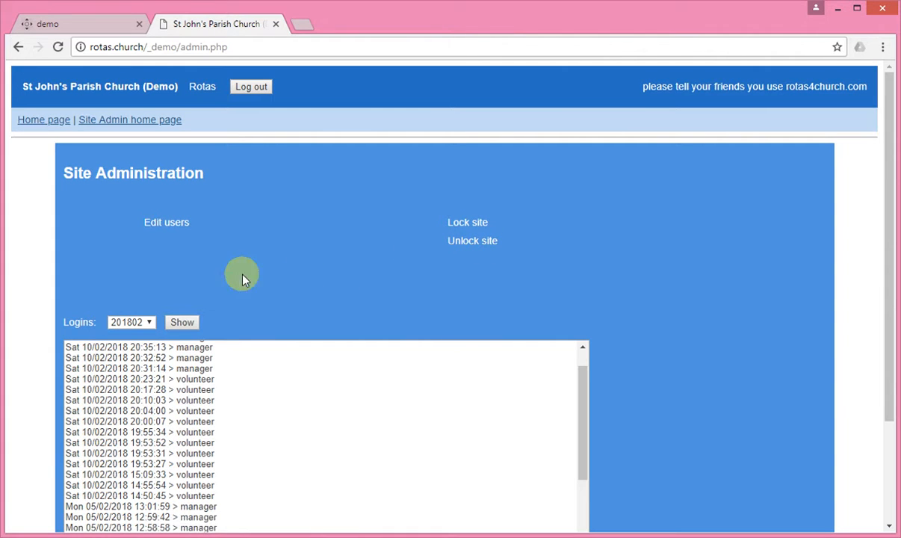
click(167, 223)
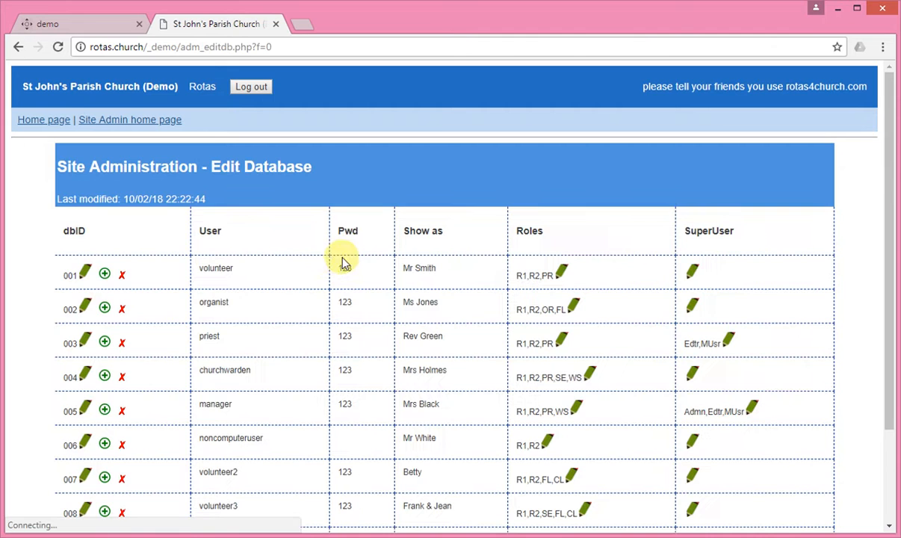
Edit row 003's (priest) password in the Pwd field and save the record
scroll(228, 293, down, 1)
scroll(228, 294, down, 2)
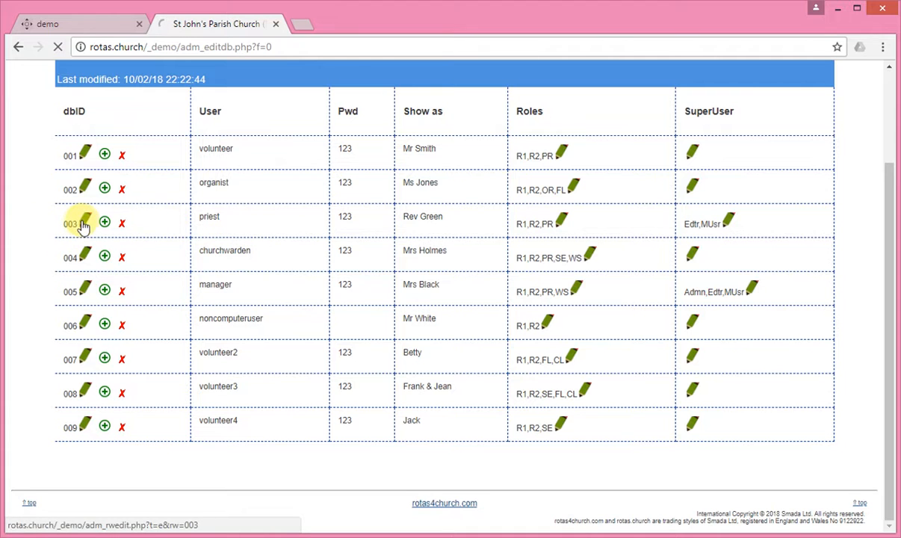
click(119, 233)
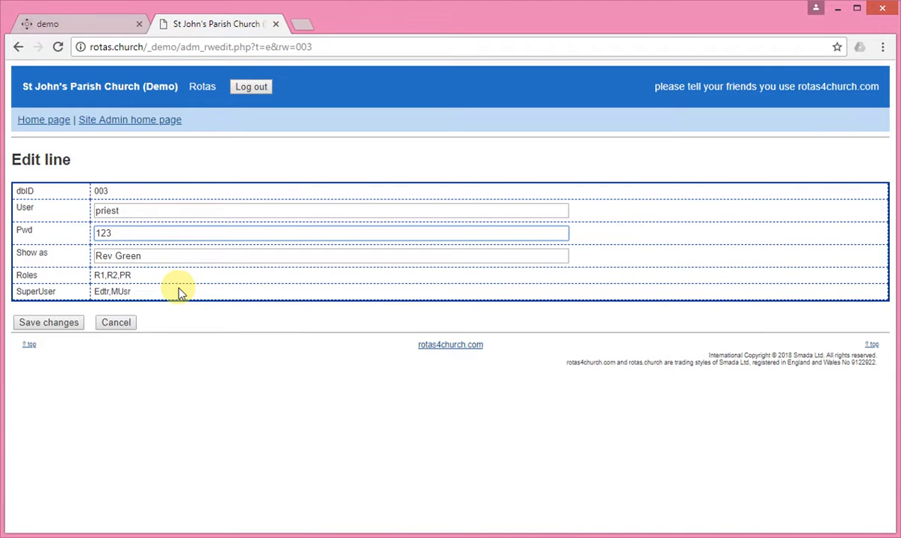
text(4)
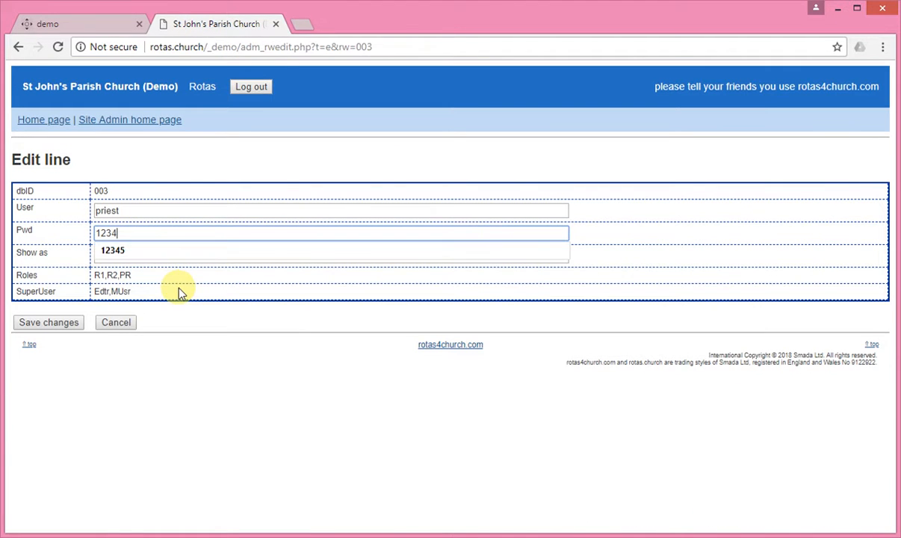
click(712, 249)
click(64, 327)
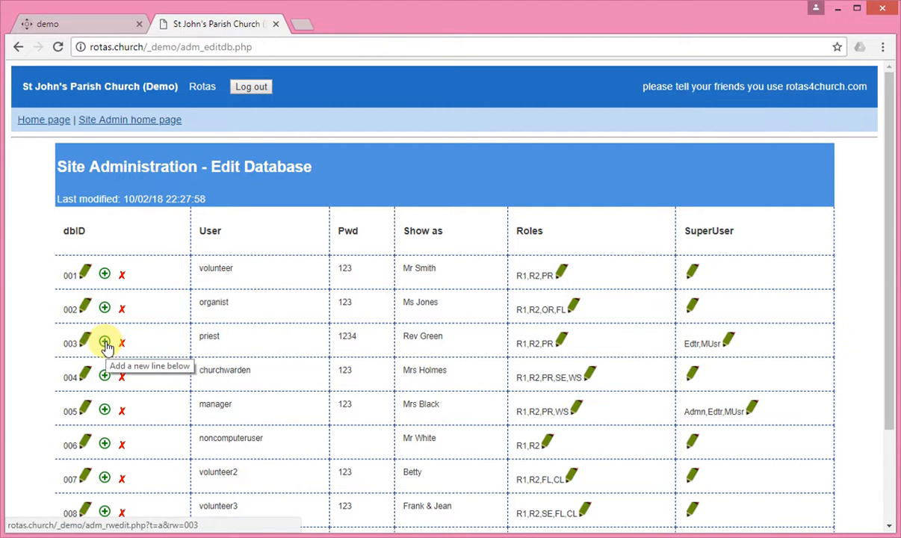
Add Prayers to volunteer 007's roles and save, giving roles R1,R2,PR,FL,CL
scroll(243, 403, down, 3)
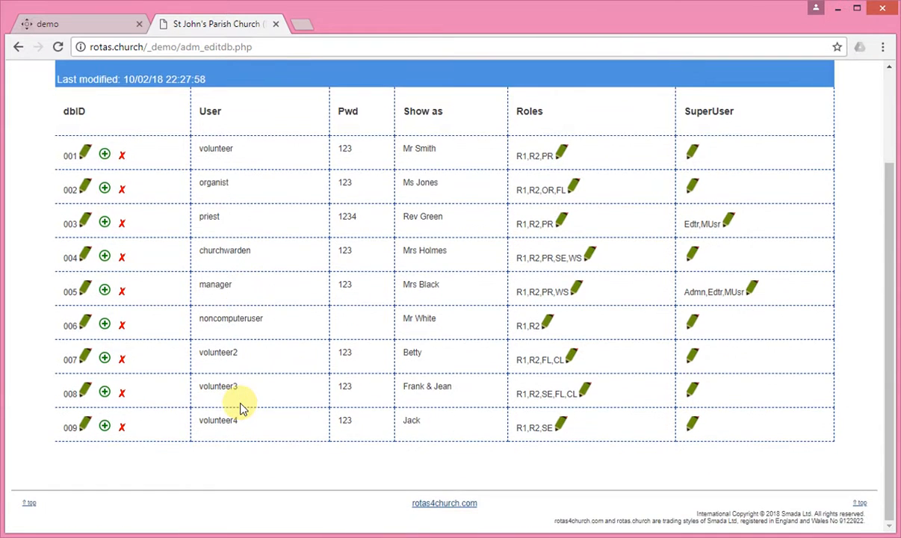
scroll(177, 359, up, 1)
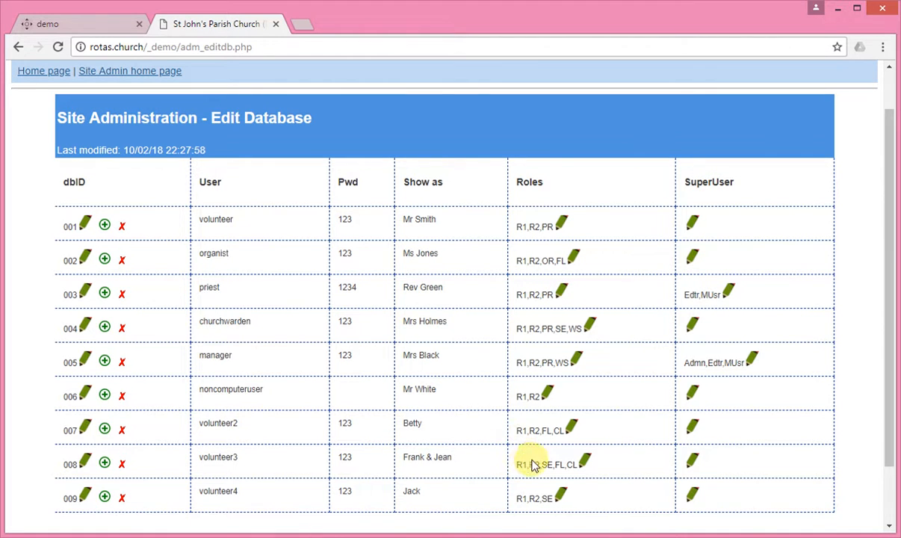
click(572, 428)
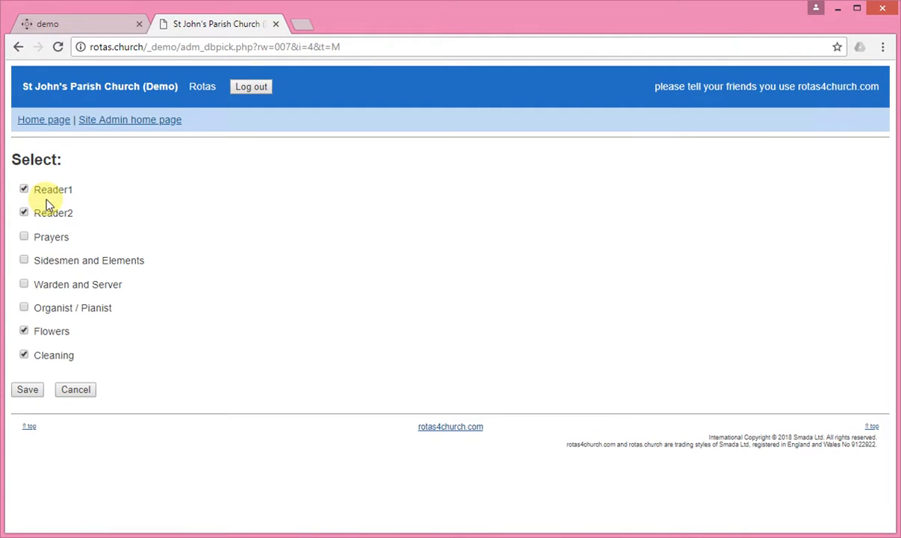
click(25, 238)
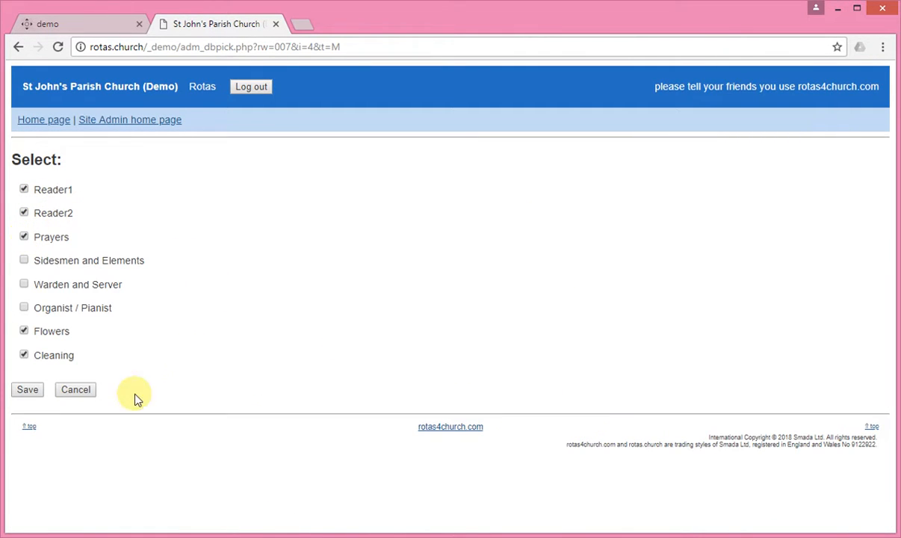
click(28, 389)
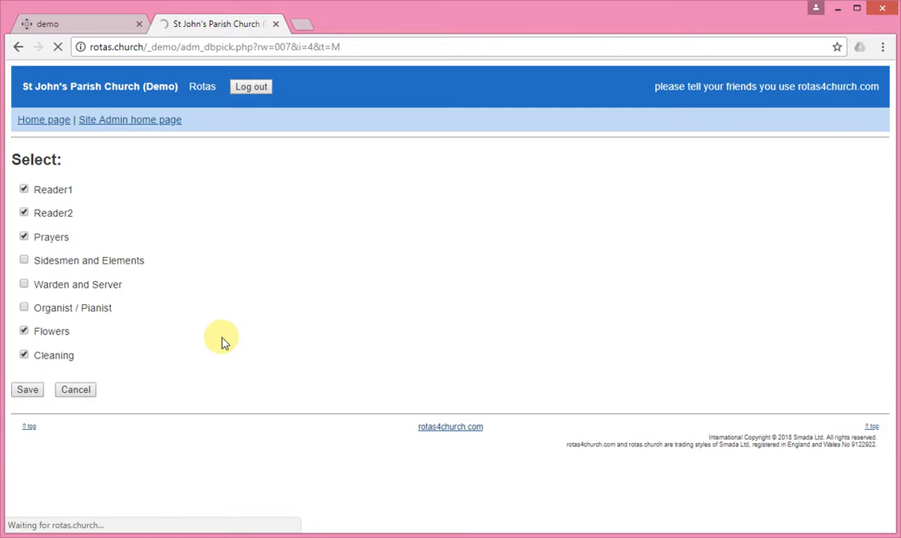
scroll(226, 343, down, 1)
scroll(226, 343, down, 2)
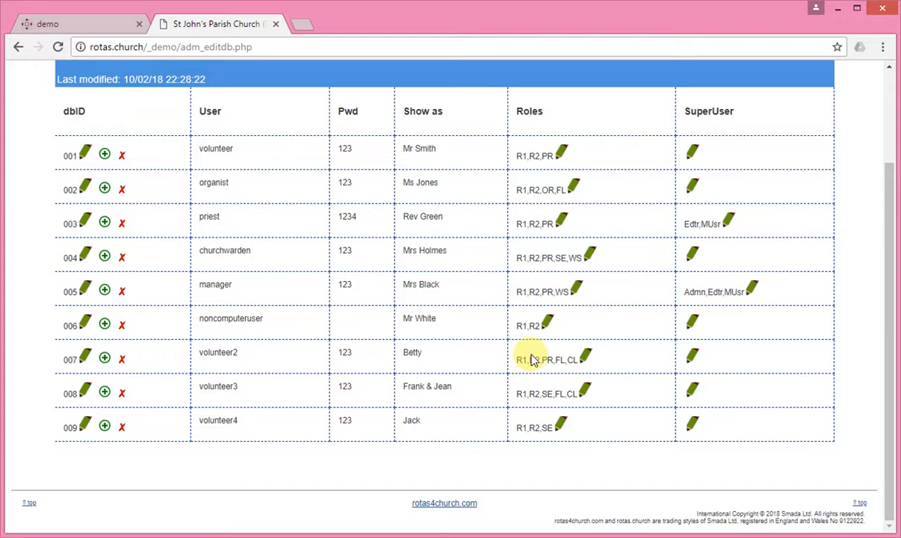
click(730, 224)
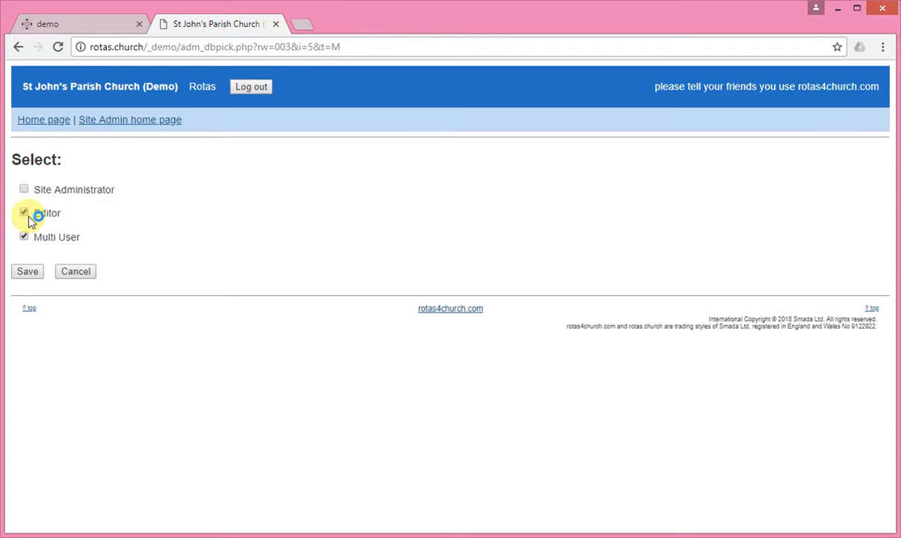
click(75, 272)
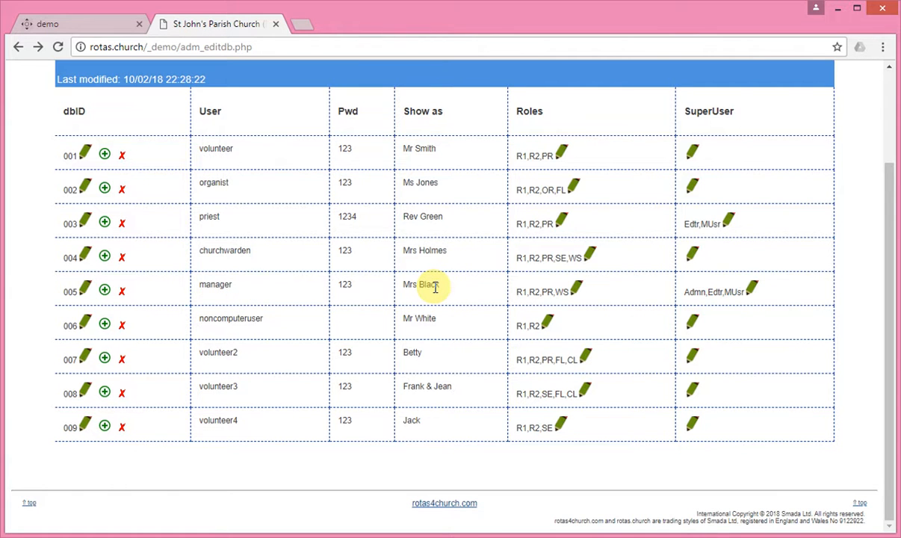
Return to the home page via the Home page link, then log out of the site
scroll(432, 290, up, 1)
scroll(433, 290, down, 1)
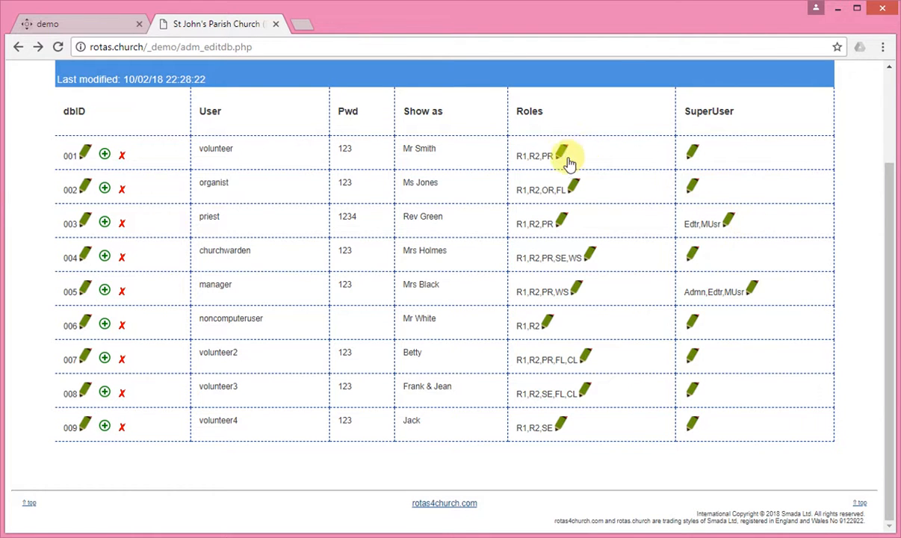
scroll(407, 250, up, 2)
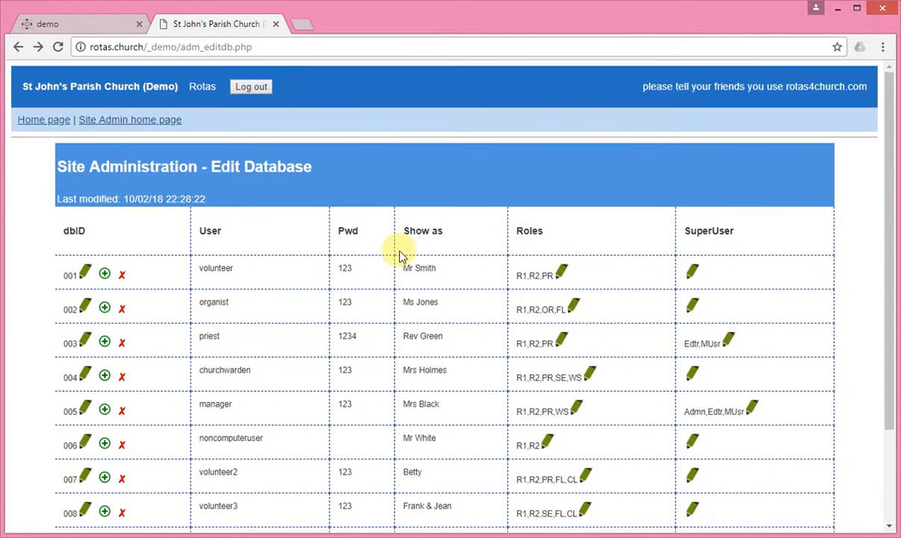
click(34, 121)
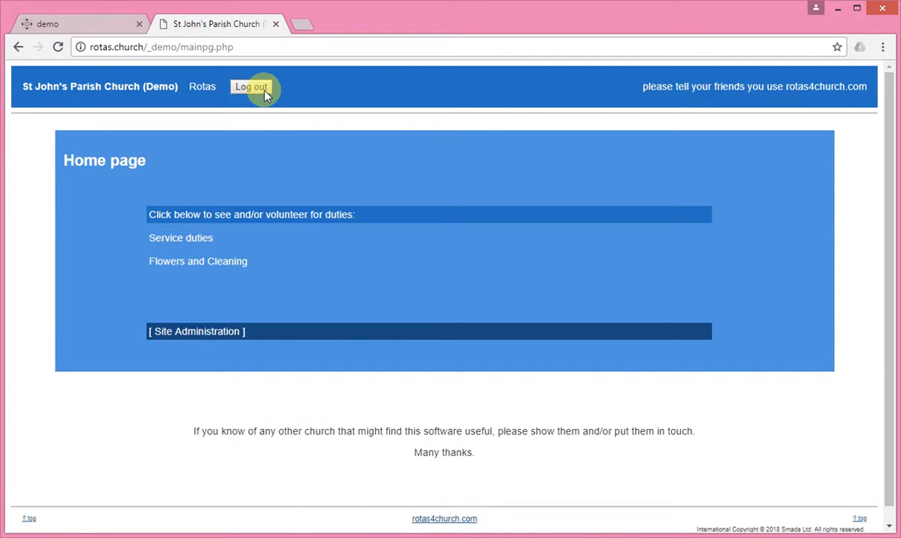
click(254, 88)
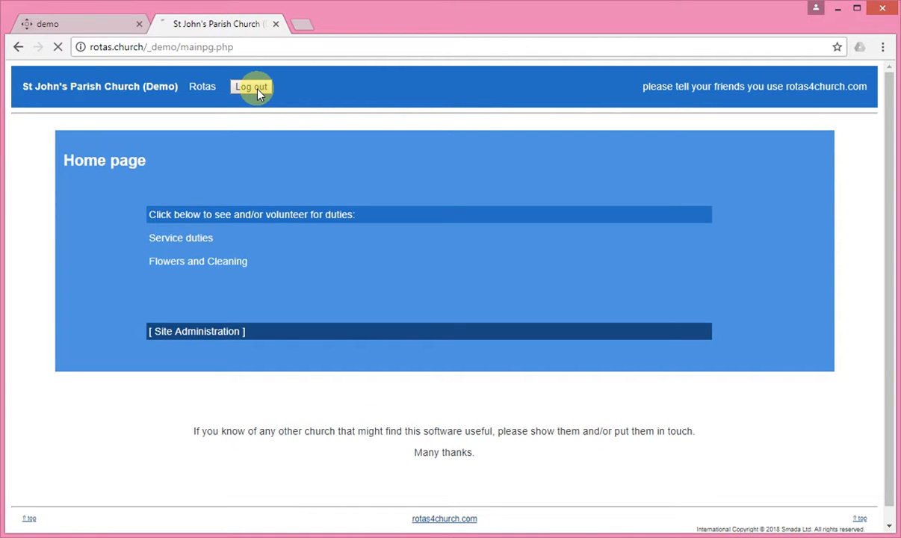